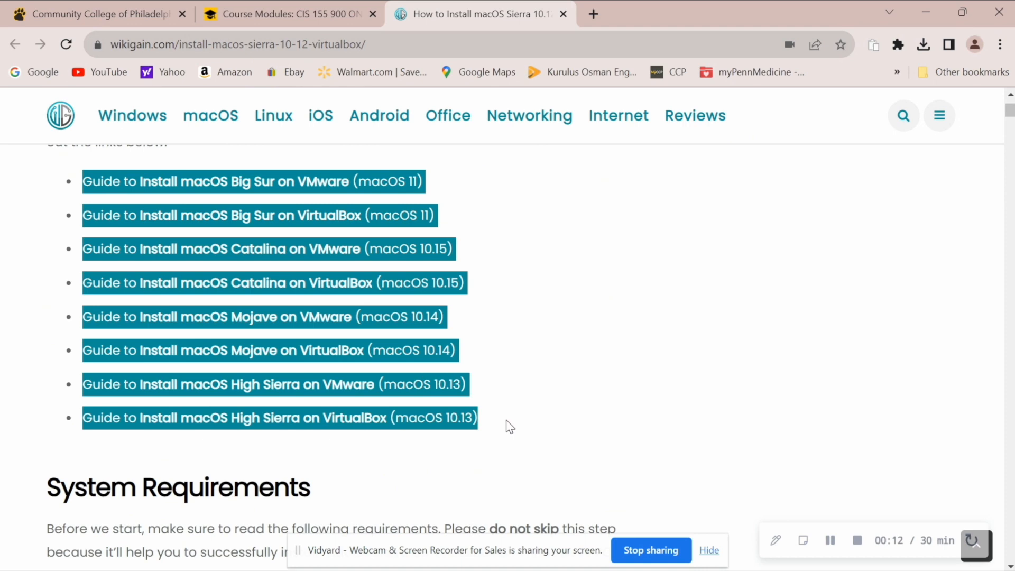
# Step: Review the System Requirements in the guide: 2 GB memory, CPU cores and disk space
pyautogui.click(556, 354)
pyautogui.scroll(-6, 556, 354)
pyautogui.scroll(-1, 544, 344)
pyautogui.scroll(1, 339, 367)
pyautogui.scroll(-5, 340, 367)
pyautogui.scroll(5, 341, 363)
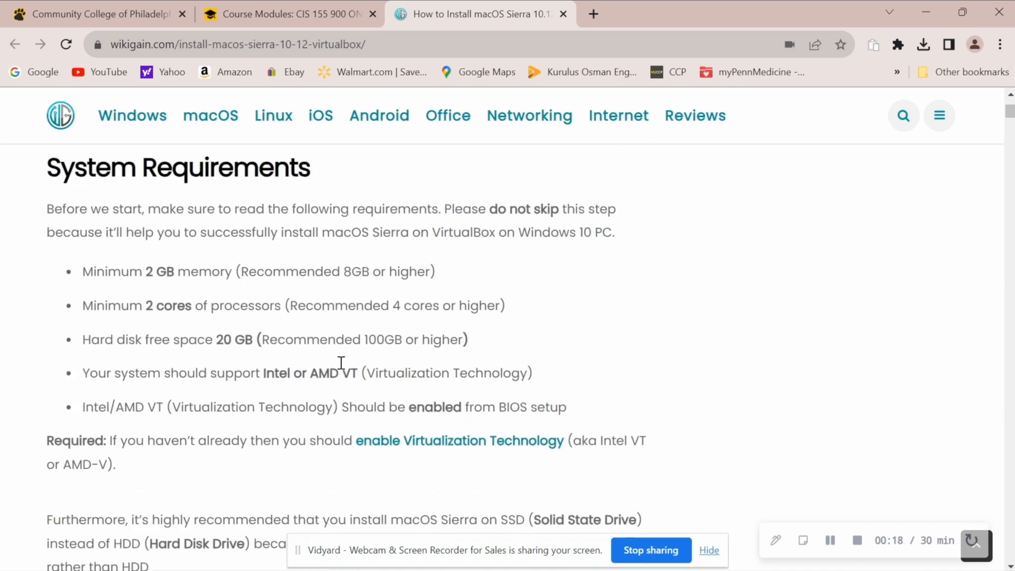
pyautogui.tripleClick(180, 191)
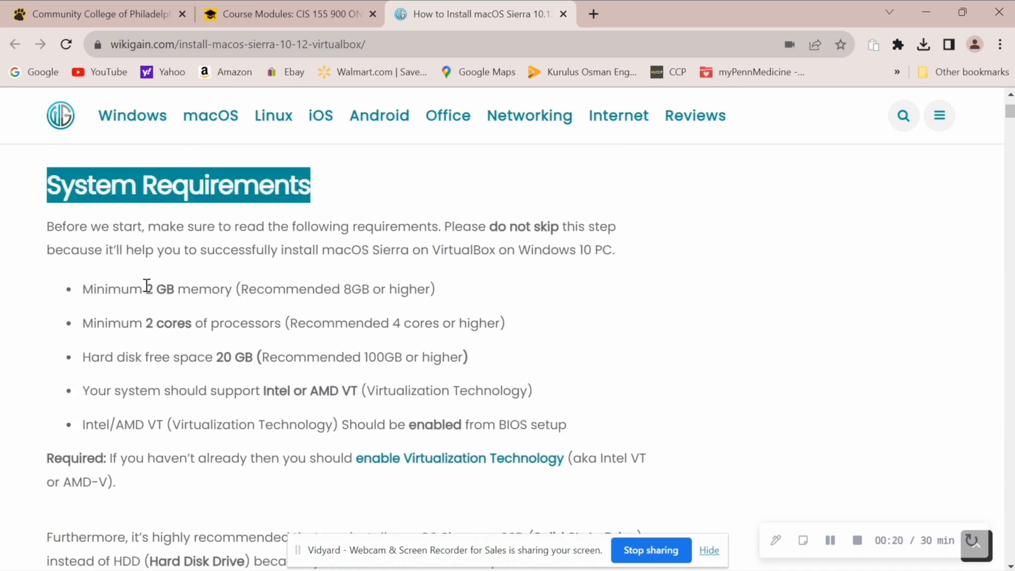
pyautogui.moveTo(149, 286); pyautogui.dragTo(269, 298)
pyautogui.moveTo(142, 323); pyautogui.dragTo(312, 362)
pyautogui.click(216, 357)
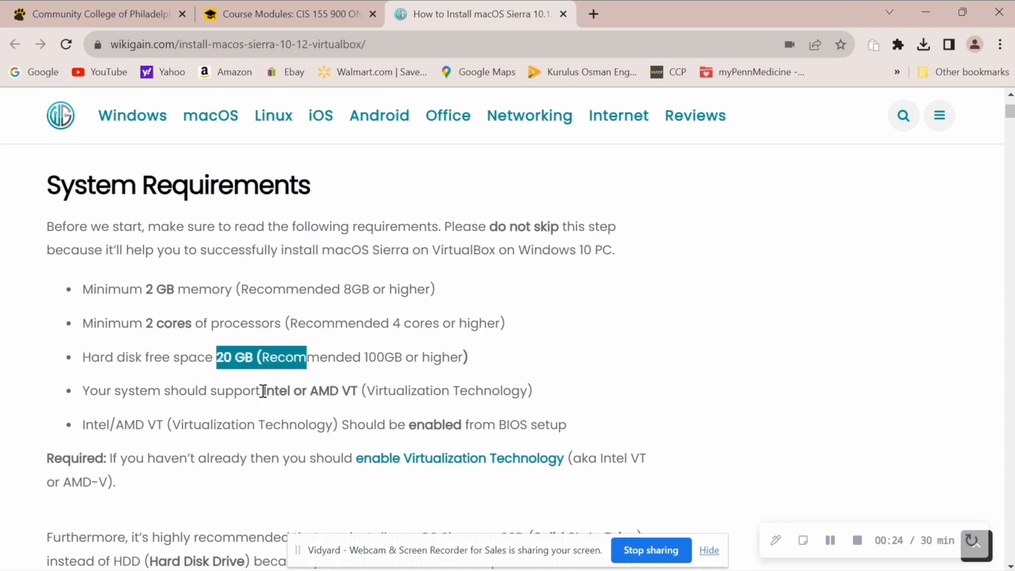
pyautogui.moveTo(264, 391); pyautogui.dragTo(360, 393)
# Step: Scroll to Step 1 and follow the Stable macOS Sierra 10.12 (16A323) VMDK link
pyautogui.scroll(-8, 360, 394)
pyautogui.scroll(-7, 387, 362)
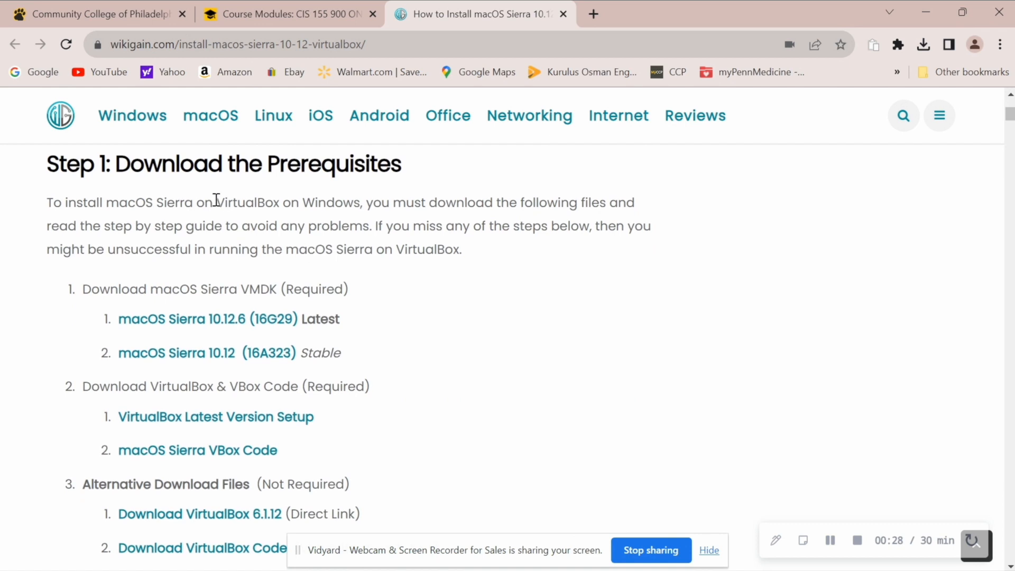
pyautogui.moveTo(74, 164); pyautogui.dragTo(385, 191)
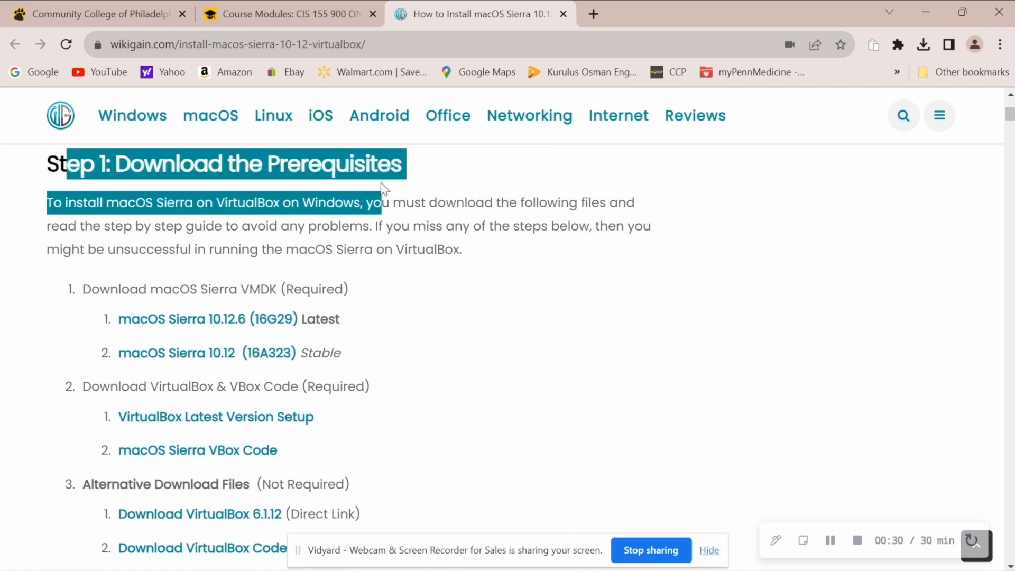
pyautogui.click(371, 165)
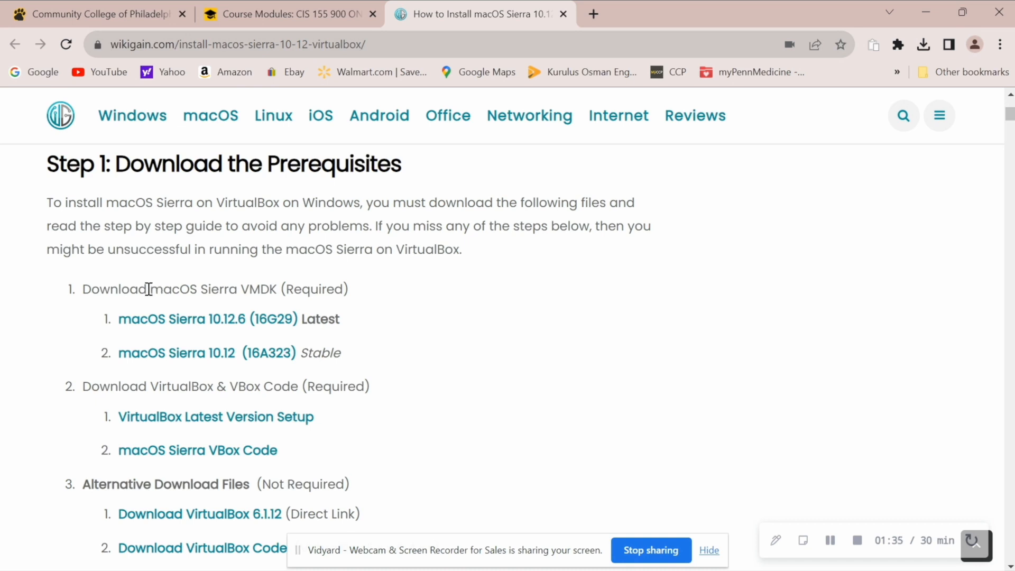
pyautogui.moveTo(149, 289); pyautogui.dragTo(249, 289)
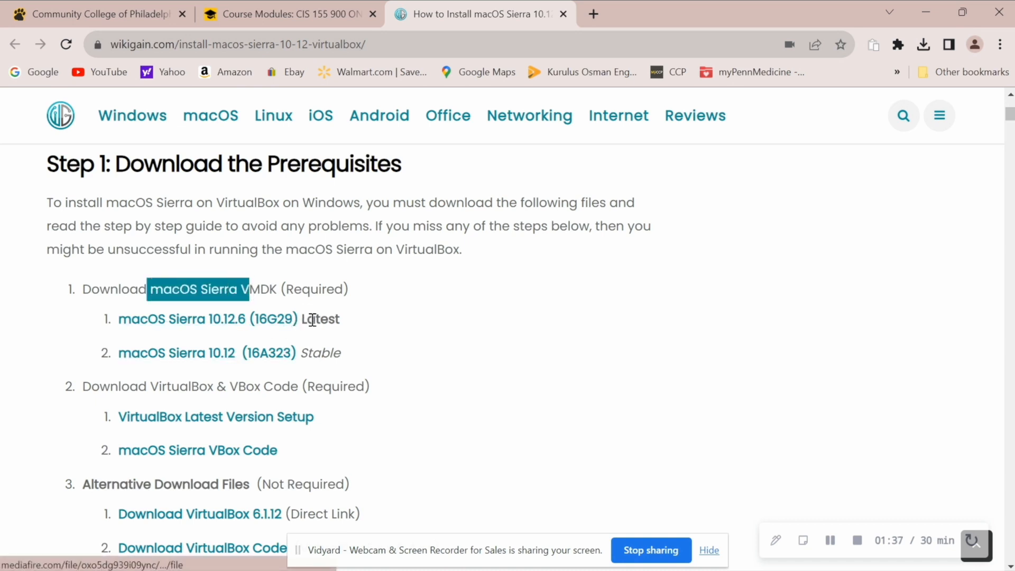
pyautogui.moveTo(302, 320); pyautogui.dragTo(367, 323)
pyautogui.doubleClick(324, 353)
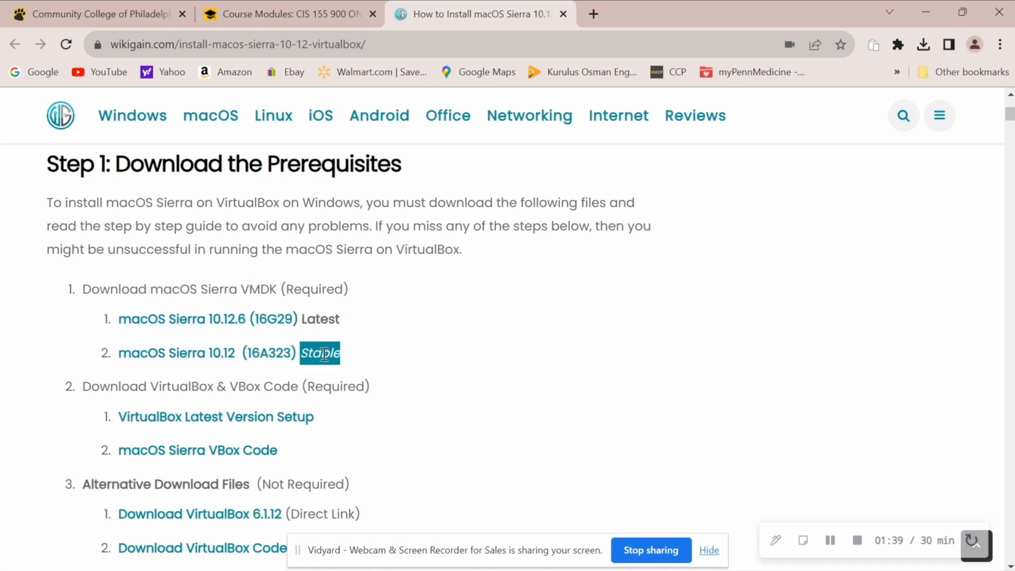
pyautogui.click(218, 353)
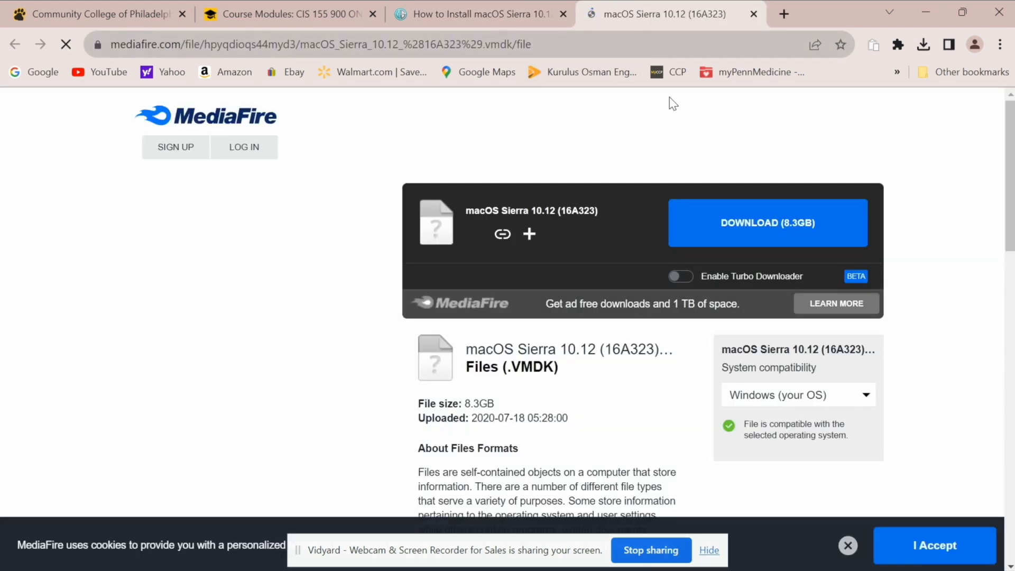
# Step: Start downloading the 8.3 GB macOS Sierra 10.12 (16A323) VMDK and check its progress
pyautogui.click(709, 238)
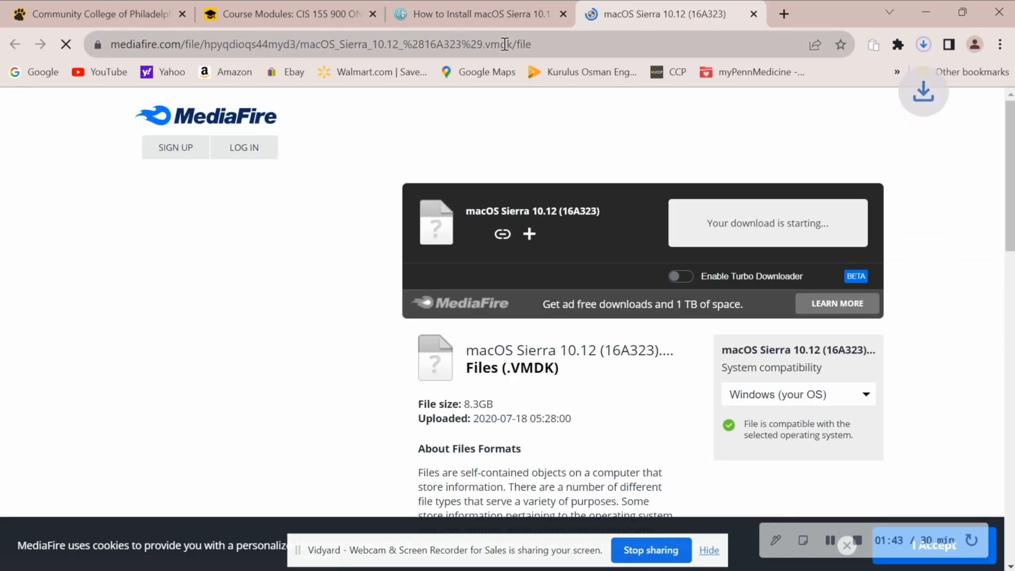
pyautogui.click(481, 18)
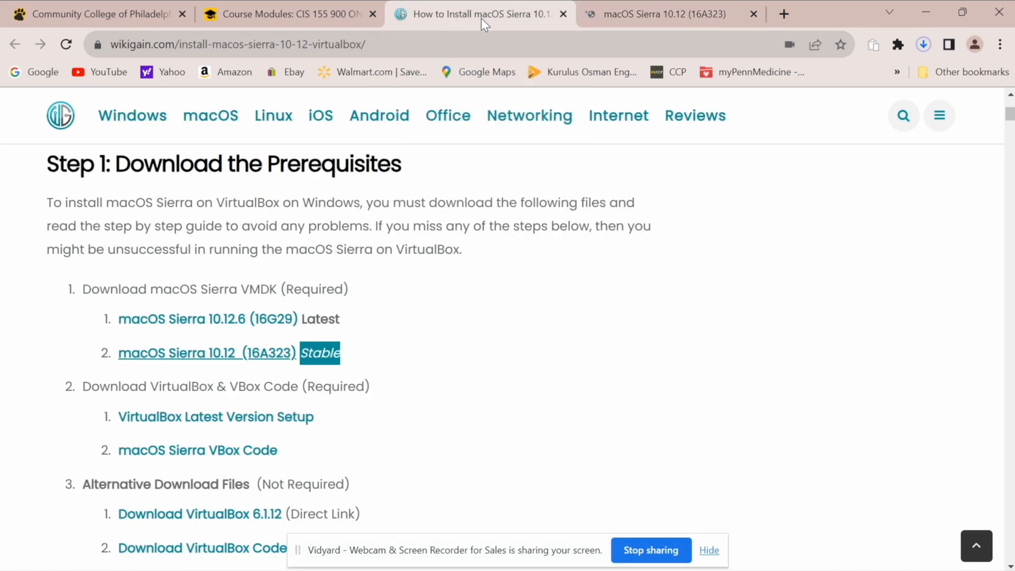
pyautogui.click(922, 45)
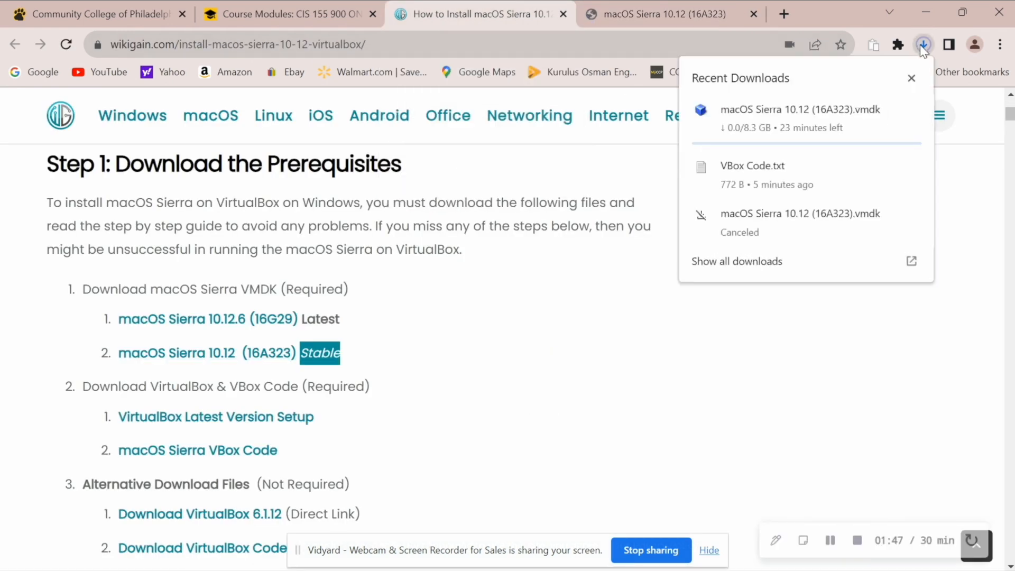
pyautogui.click(920, 45)
# Step: Look over the VirtualBox latest-version download page linked in the guide, then close it
pyautogui.click(784, 138)
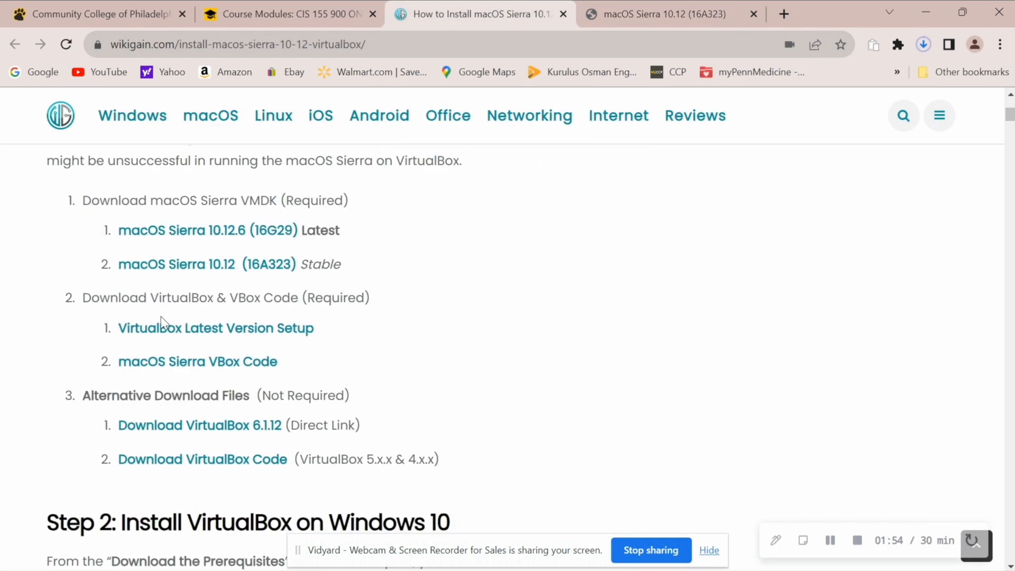
pyautogui.moveTo(69, 301); pyautogui.dragTo(112, 302)
pyautogui.click(123, 296)
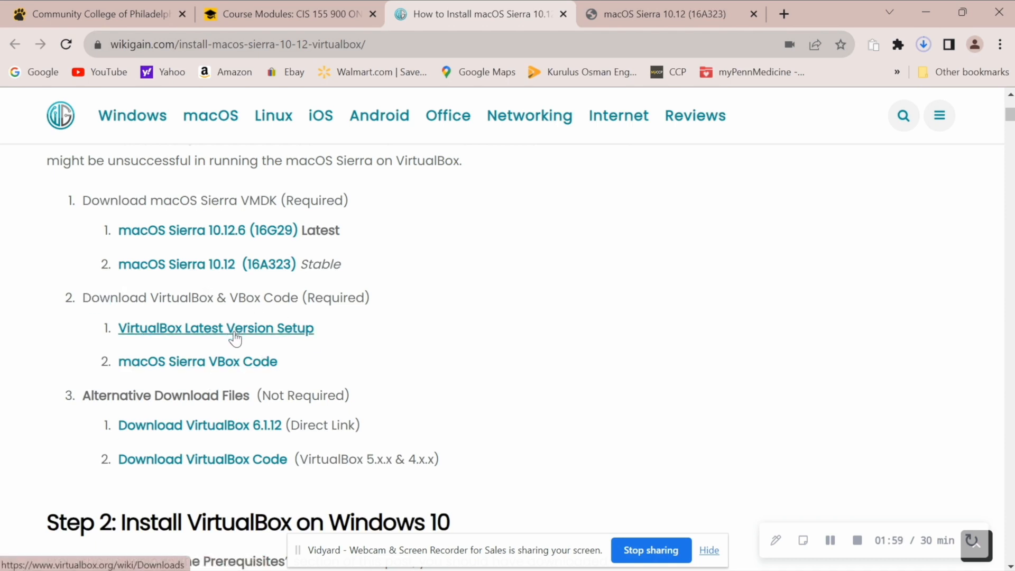
pyautogui.click(273, 329)
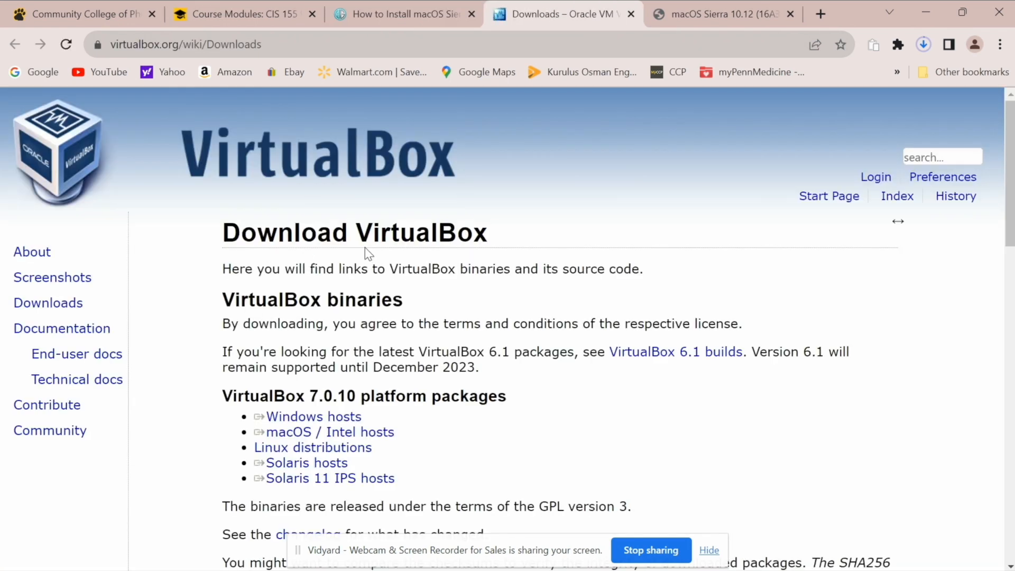
pyautogui.moveTo(355, 232); pyautogui.dragTo(566, 235)
pyautogui.click(566, 236)
pyautogui.tripleClick(271, 226)
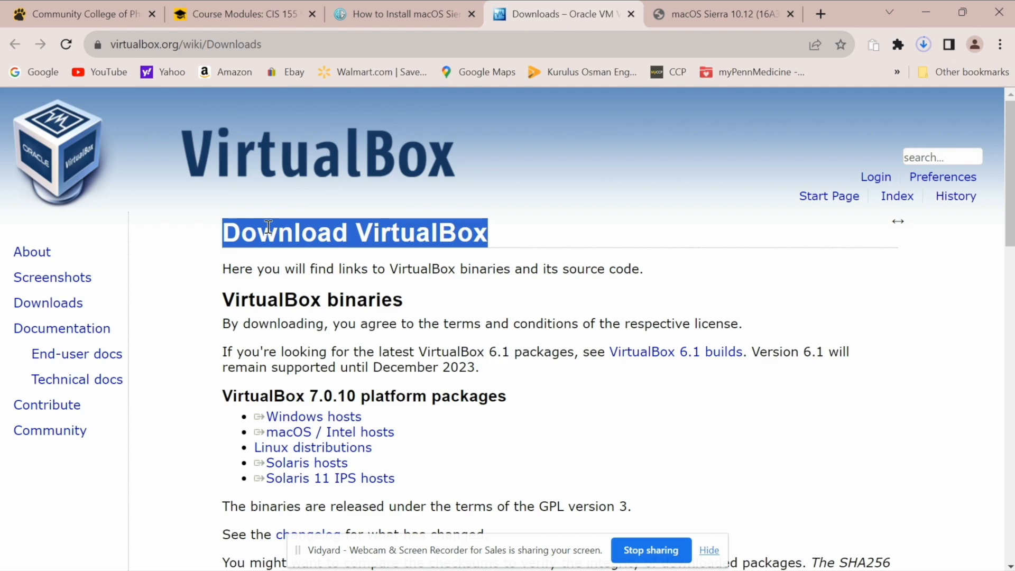
pyautogui.click(269, 227)
pyautogui.click(631, 15)
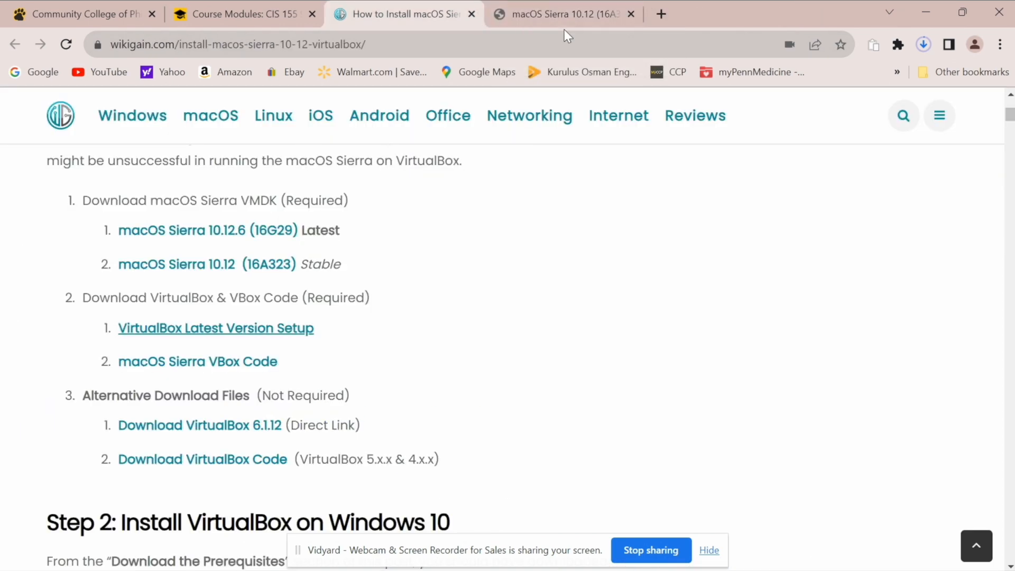
# Step: Download the 772 B VBox Code.txt file and confirm it finished
pyautogui.click(244, 364)
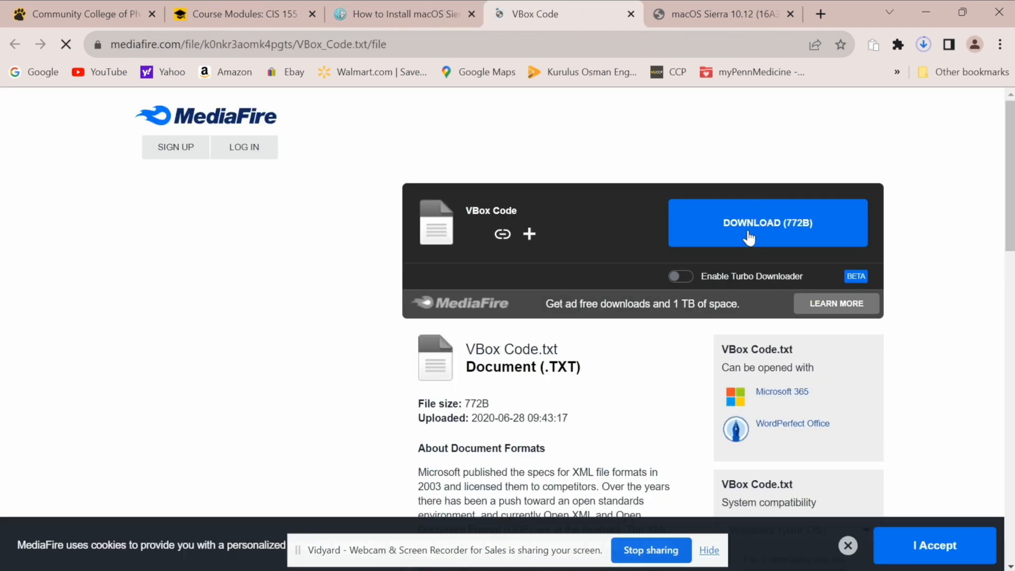
pyautogui.click(805, 231)
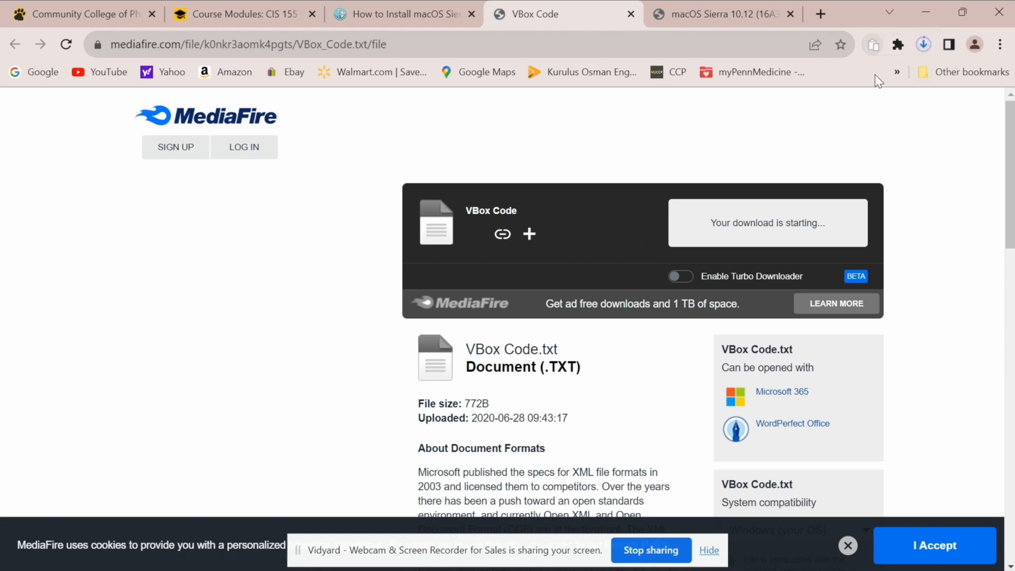
pyautogui.click(923, 44)
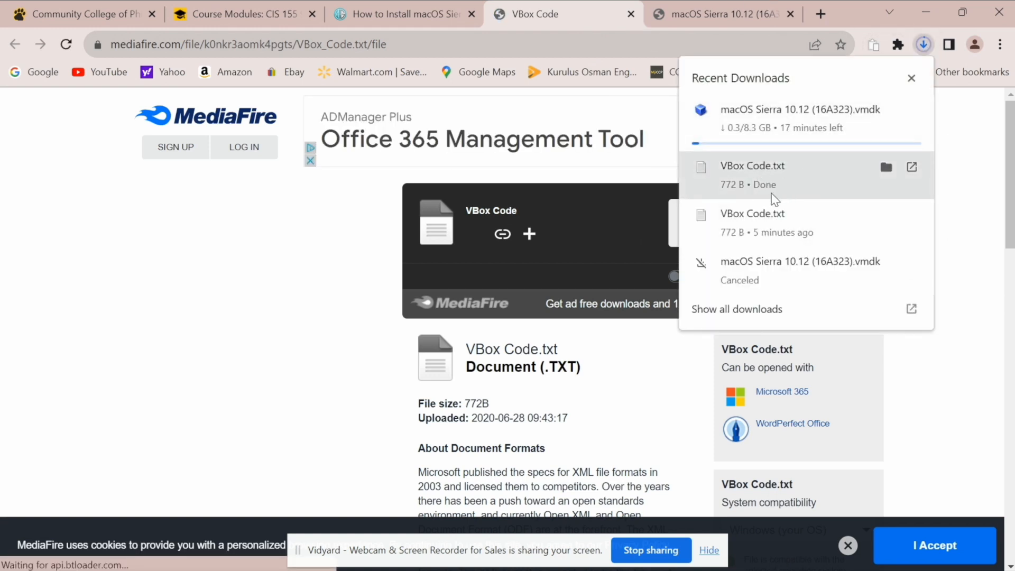
pyautogui.click(591, 176)
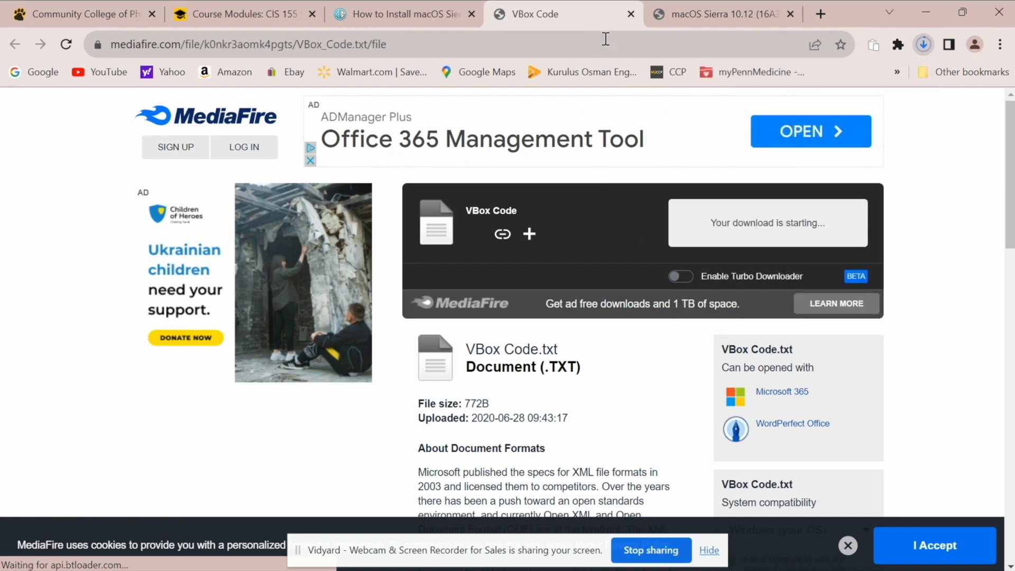
pyautogui.click(631, 14)
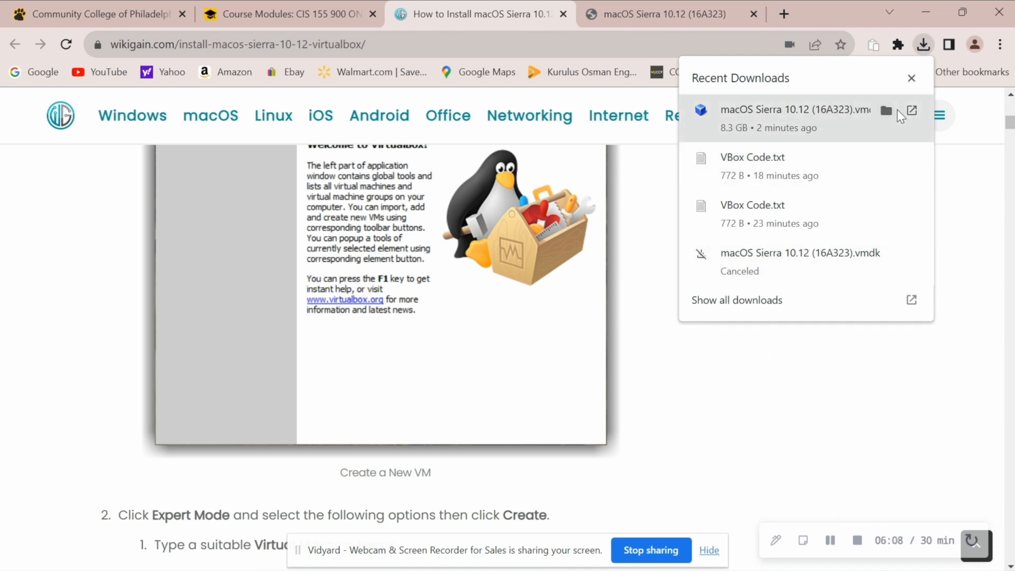
# Step: Check the VMDK in the Downloads folder, close Explorer, and search Windows for VirtualBox
pyautogui.click(886, 110)
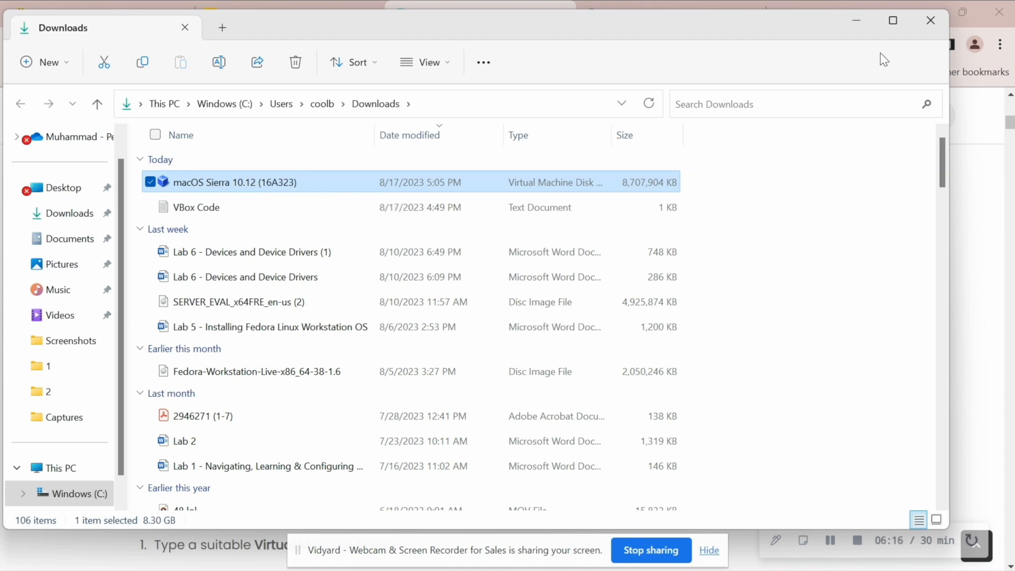
pyautogui.click(925, 24)
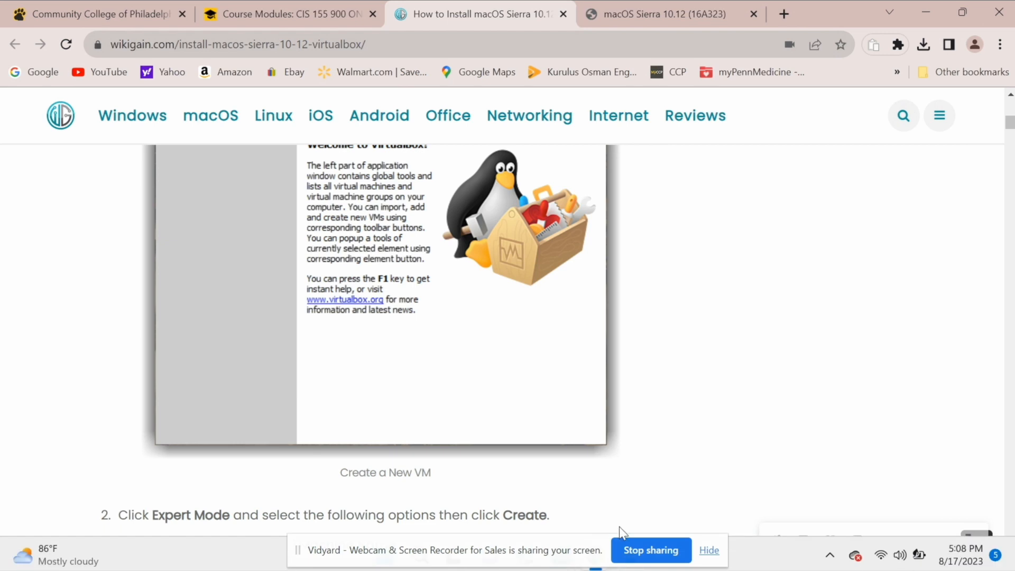
pyautogui.moveTo(527, 554); pyautogui.dragTo(555, 475)
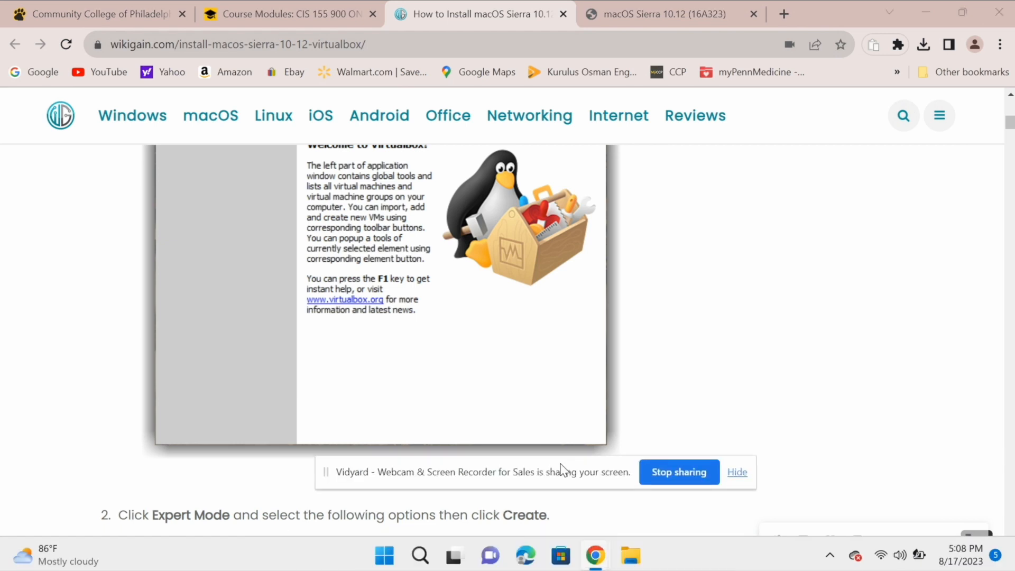
pyautogui.click(420, 556)
# Step: Launch VirtualBox and start a new machine 'Mac OS Sierra', type Mac OS X, macOS 10.12 Sierra (64-bit)
pyautogui.write('virt')
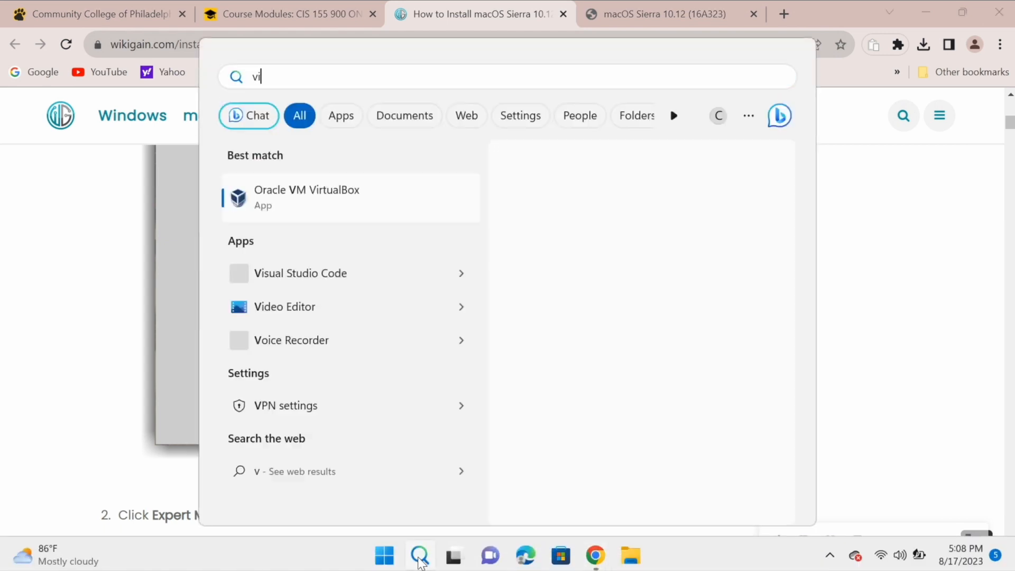
pyautogui.click(354, 207)
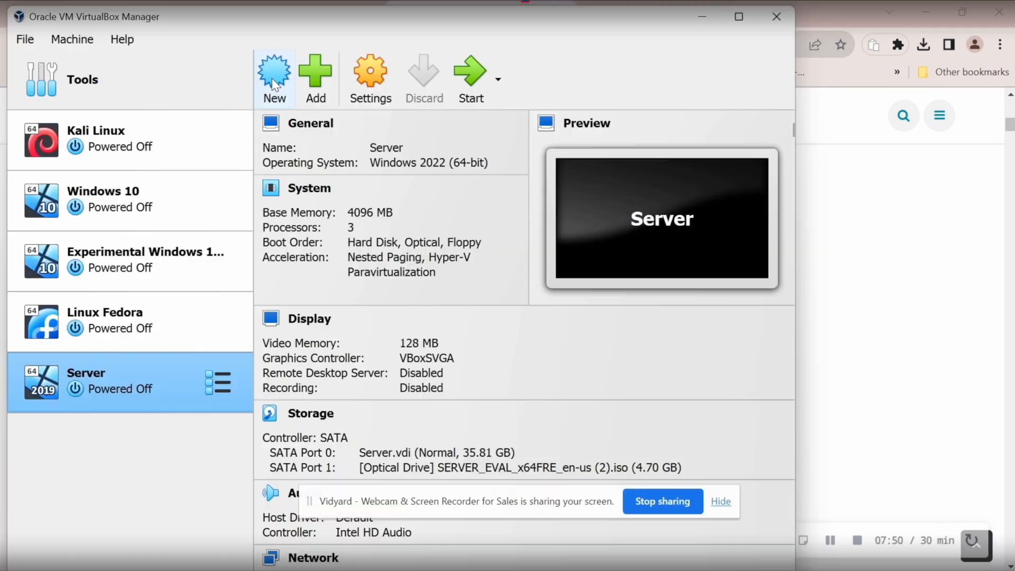
pyautogui.click(272, 77)
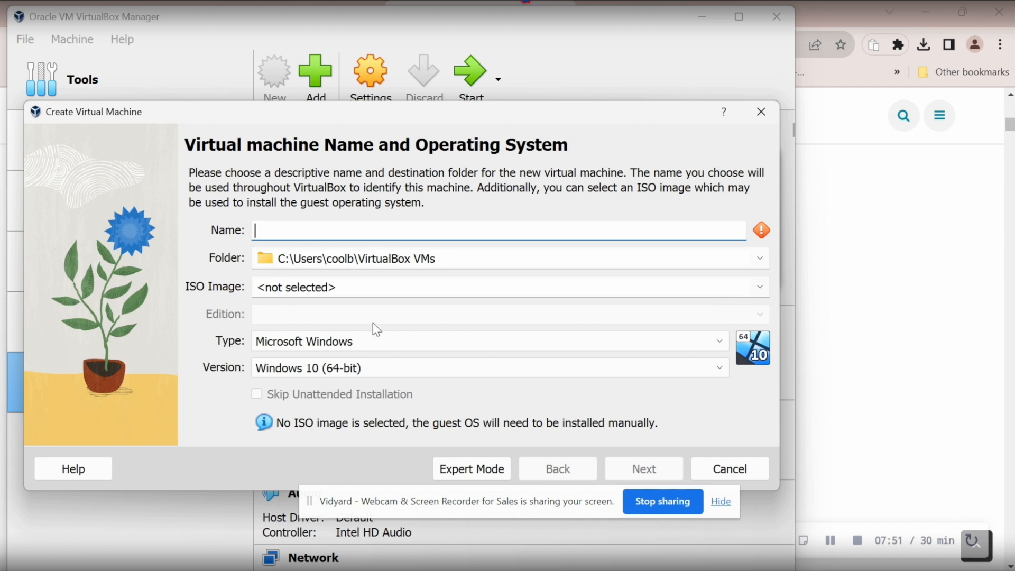
pyautogui.click(465, 470)
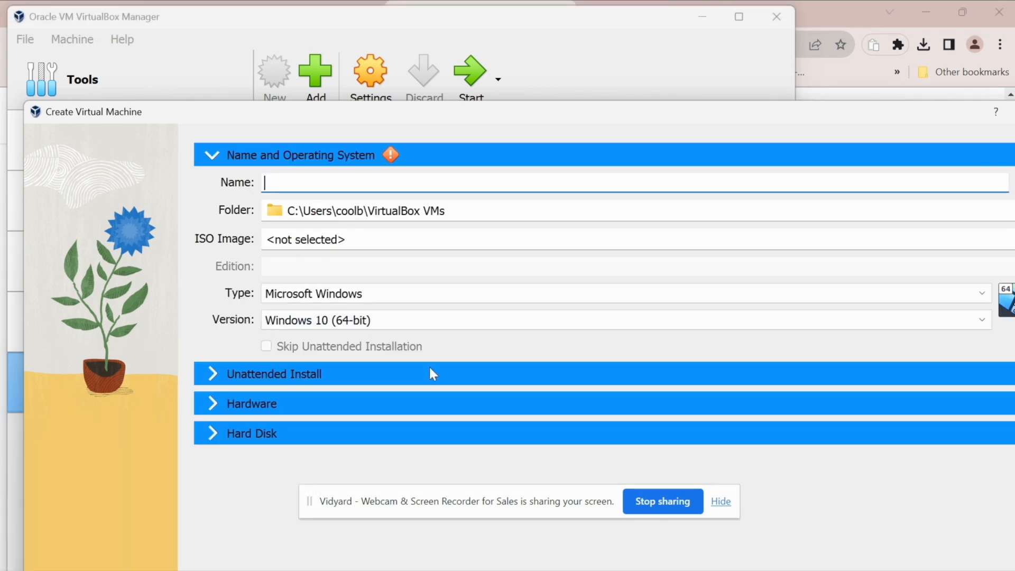
pyautogui.write('Ma')
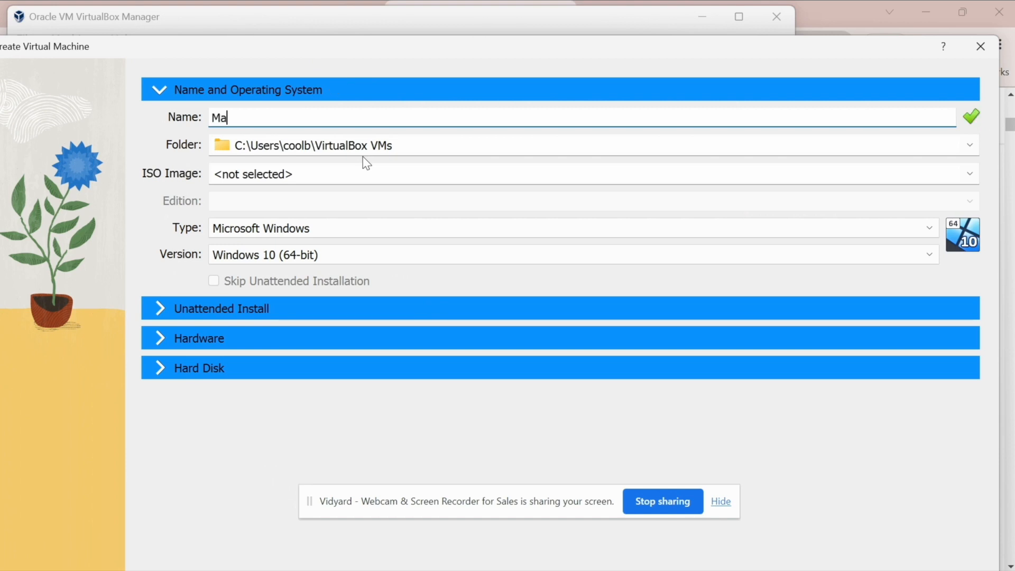
pyautogui.write('x')
pyautogui.press('BackSpace')
pyautogui.write('c')
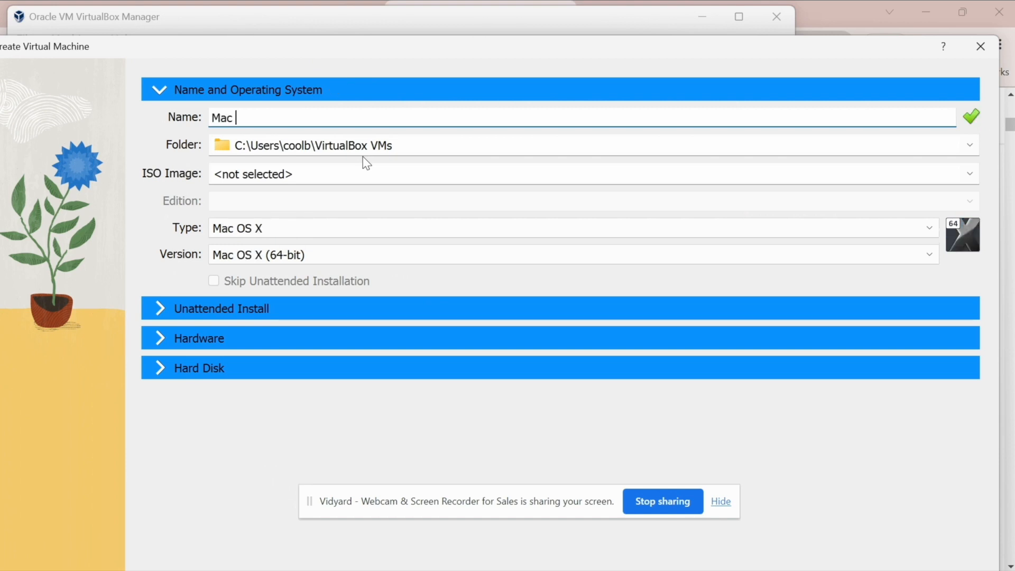
pyautogui.write(' OS Sierra')
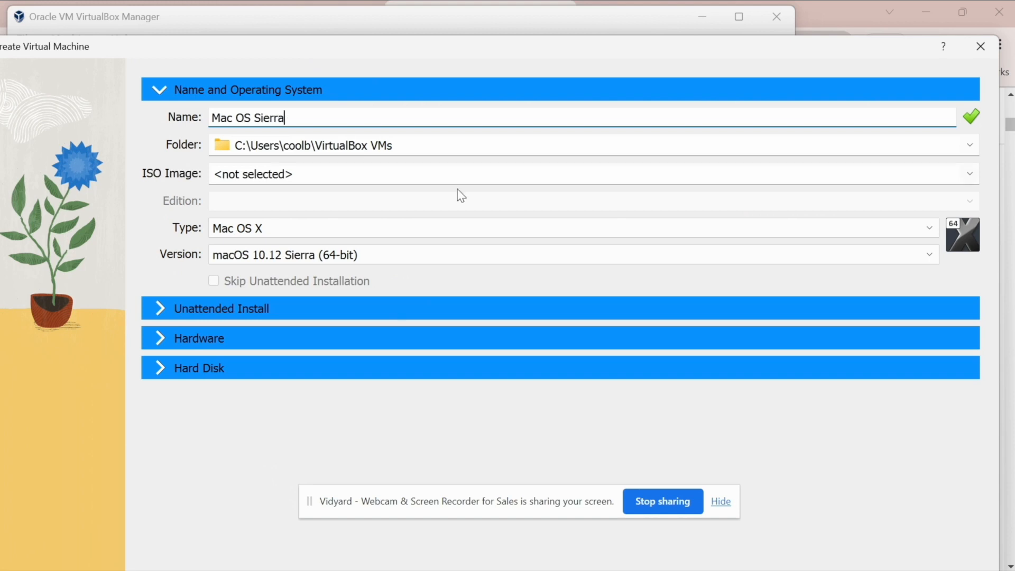
pyautogui.click(521, 311)
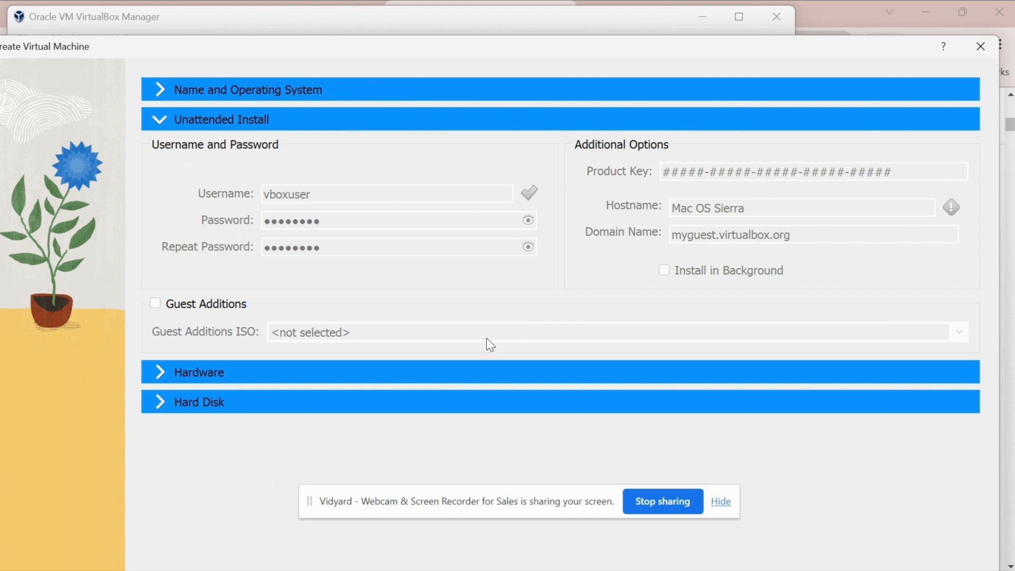
# Step: Give the machine 4096 MB base memory and 3 processors, using an existing virtual hard disk file
pyautogui.click(468, 373)
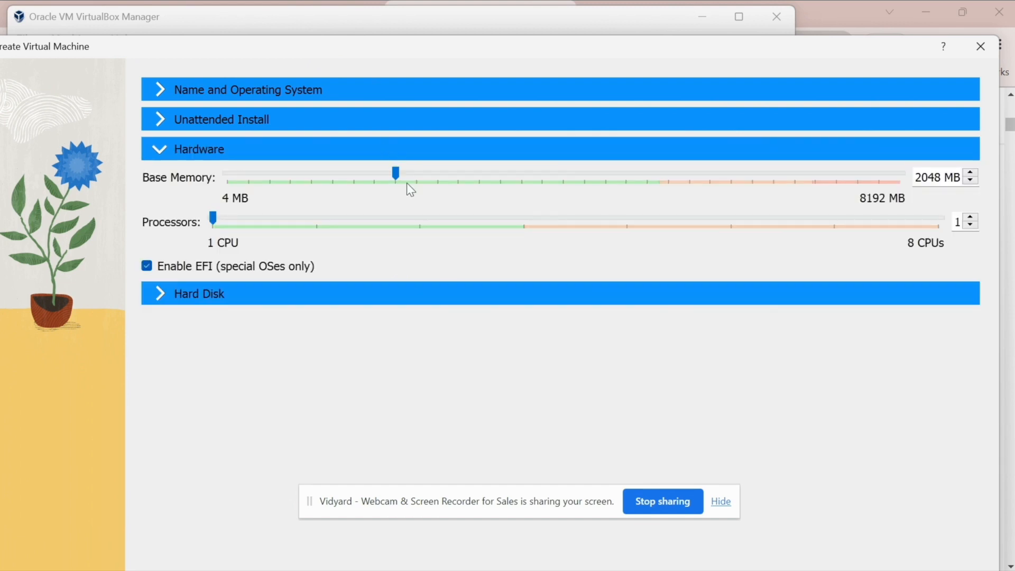
pyautogui.moveTo(397, 174); pyautogui.dragTo(567, 180)
pyautogui.click(419, 219)
pyautogui.click(420, 218)
pyautogui.click(181, 300)
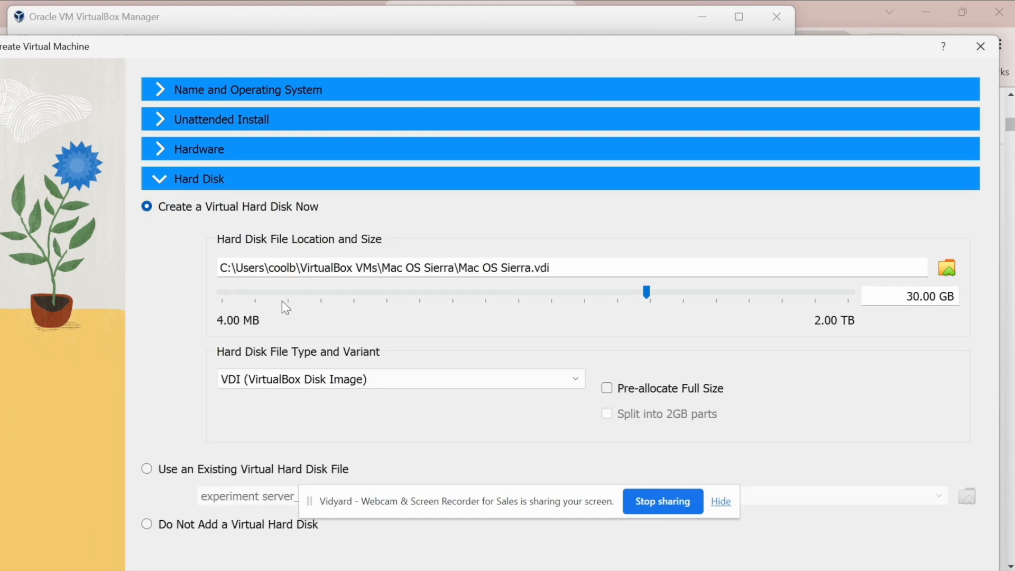
pyautogui.click(187, 474)
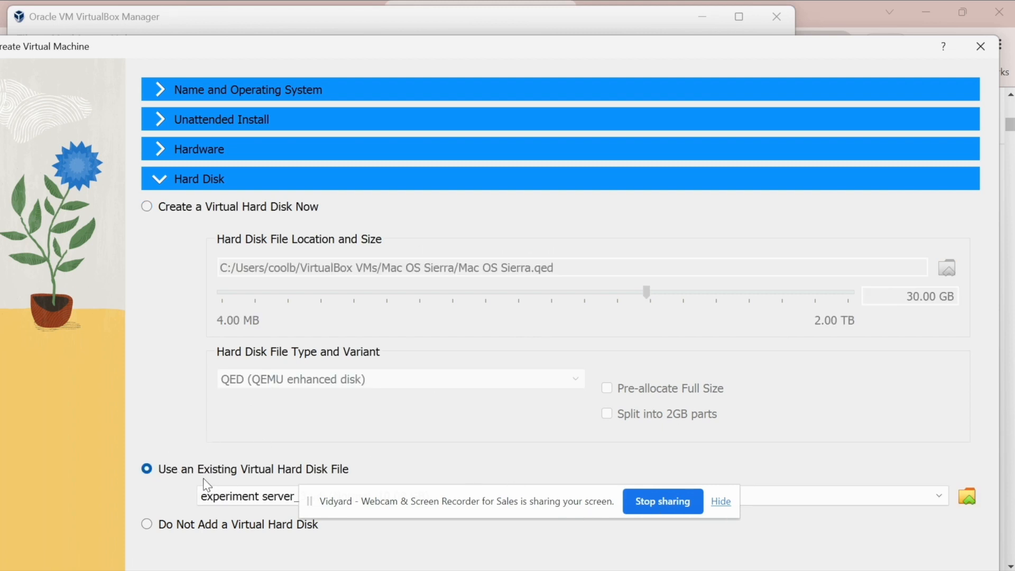
# Step: Add macOS Sierra 10.12 (16A323).vmdk from Downloads and attach it as the machine's hard disk
pyautogui.click(961, 502)
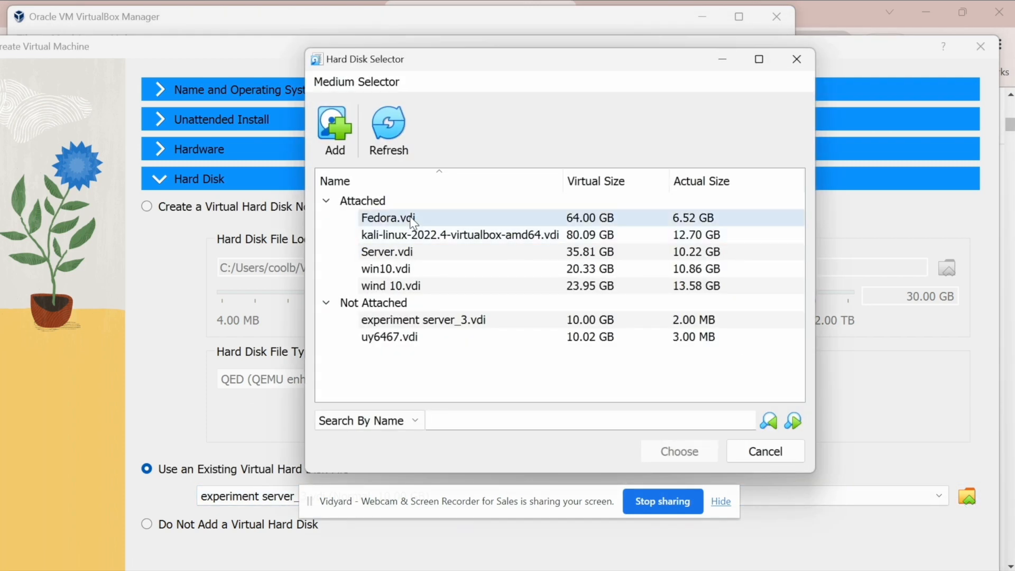
pyautogui.click(335, 127)
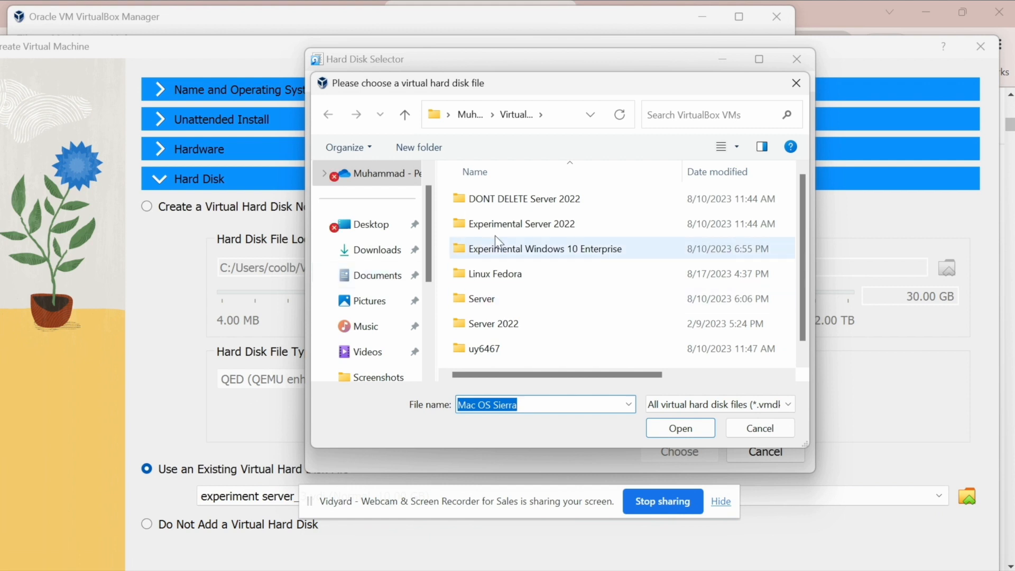
pyautogui.click(378, 252)
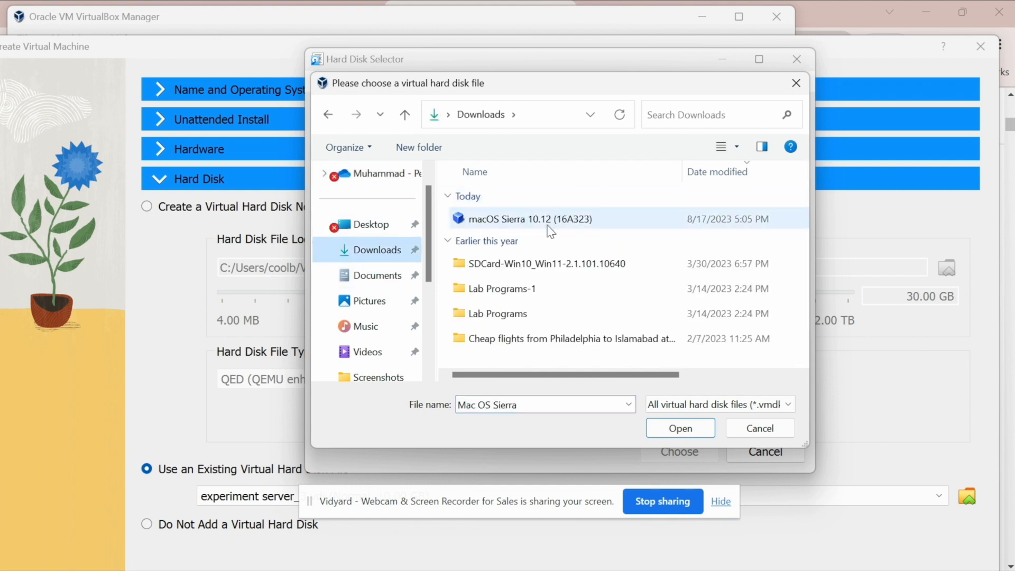
pyautogui.click(548, 222)
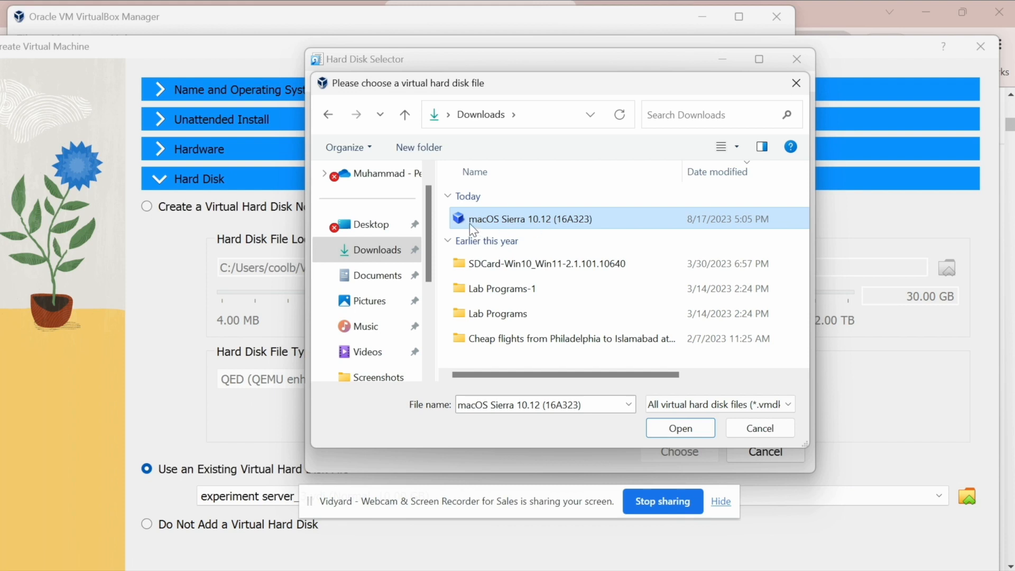
pyautogui.click(680, 429)
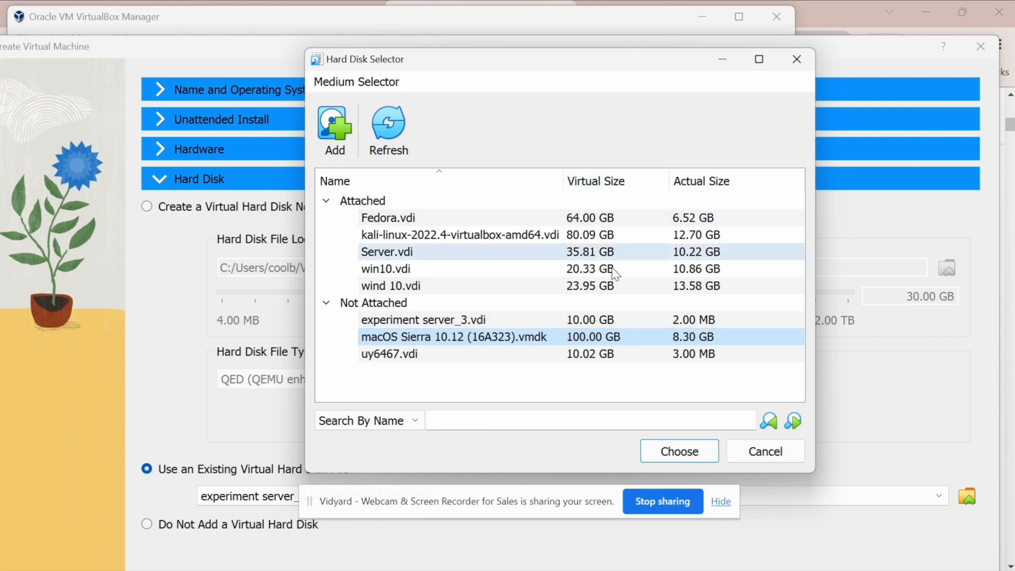
pyautogui.click(680, 452)
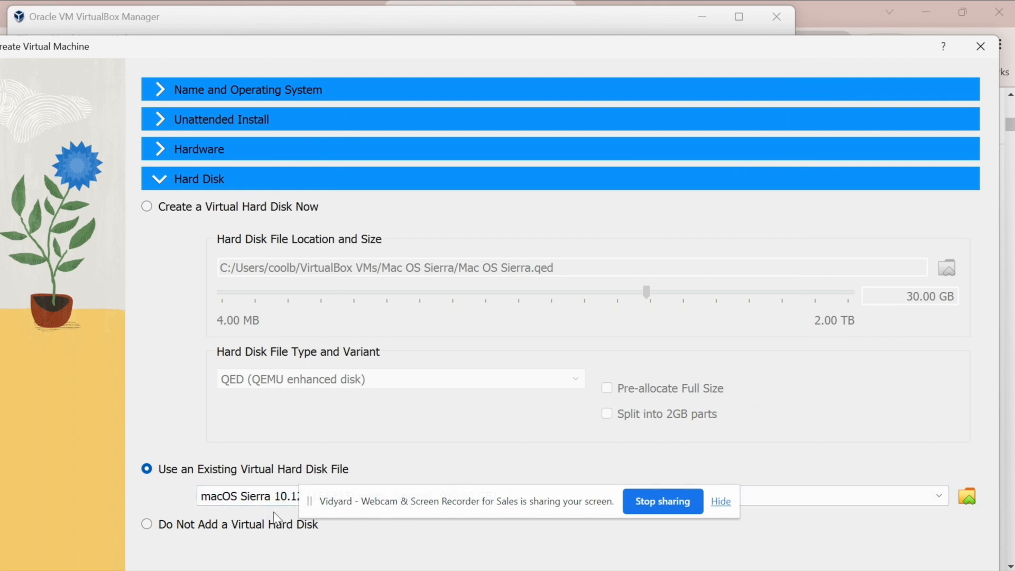
pyautogui.moveTo(706, 56); pyautogui.dragTo(742, 8)
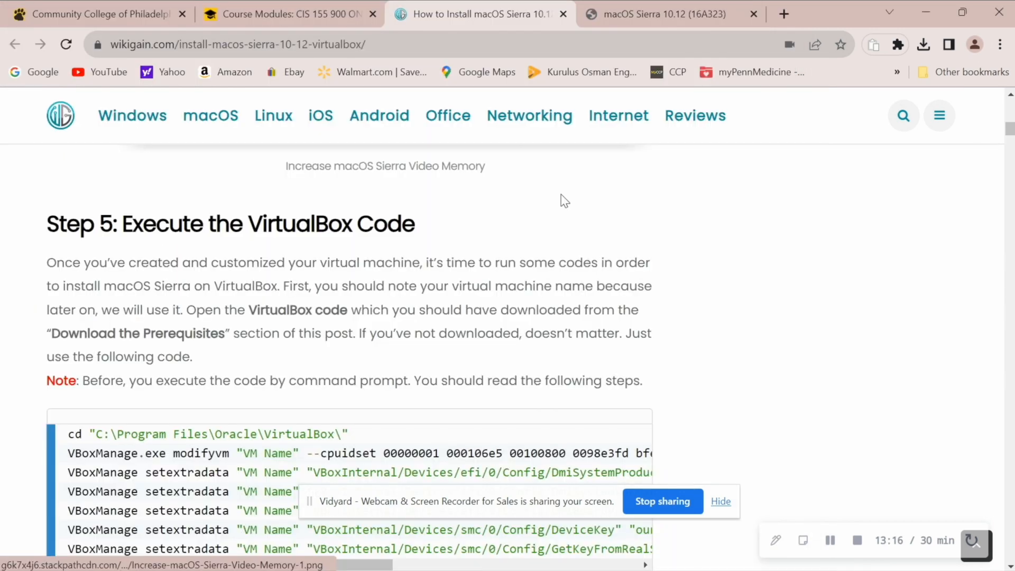
# Step: Scroll the guide to Step 5 and show Chrome's recent downloads with VBox Code.txt
pyautogui.scroll(-3, 561, 198)
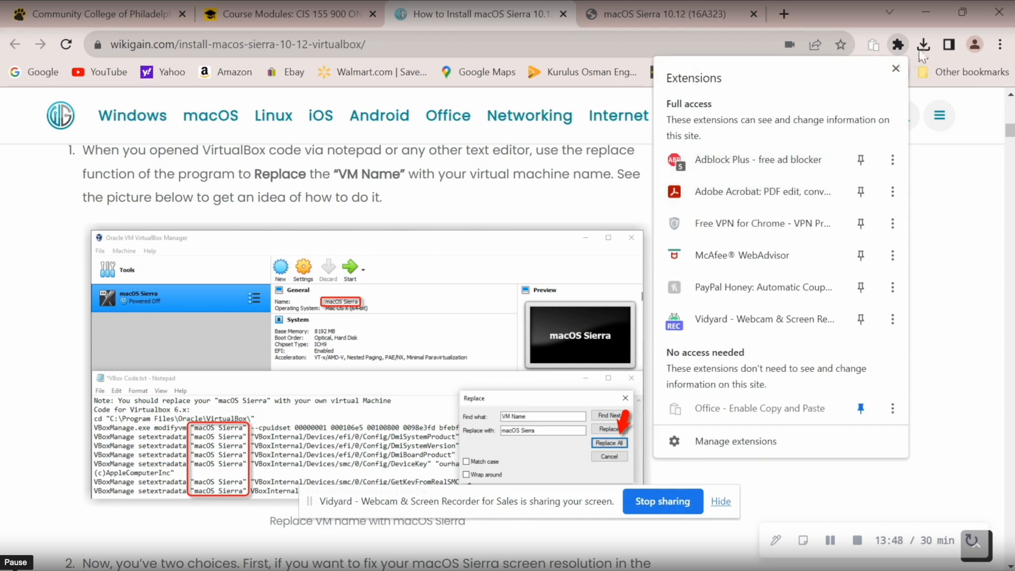
pyautogui.click(929, 43)
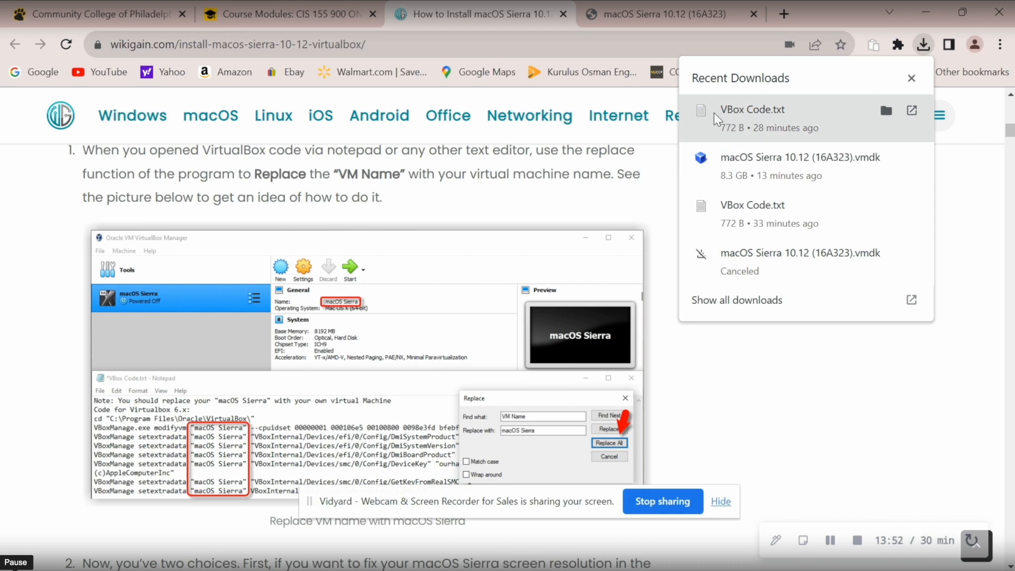
# Step: Open VBox Code.txt in Notepad and widen the window so no line wraps
pyautogui.click(740, 118)
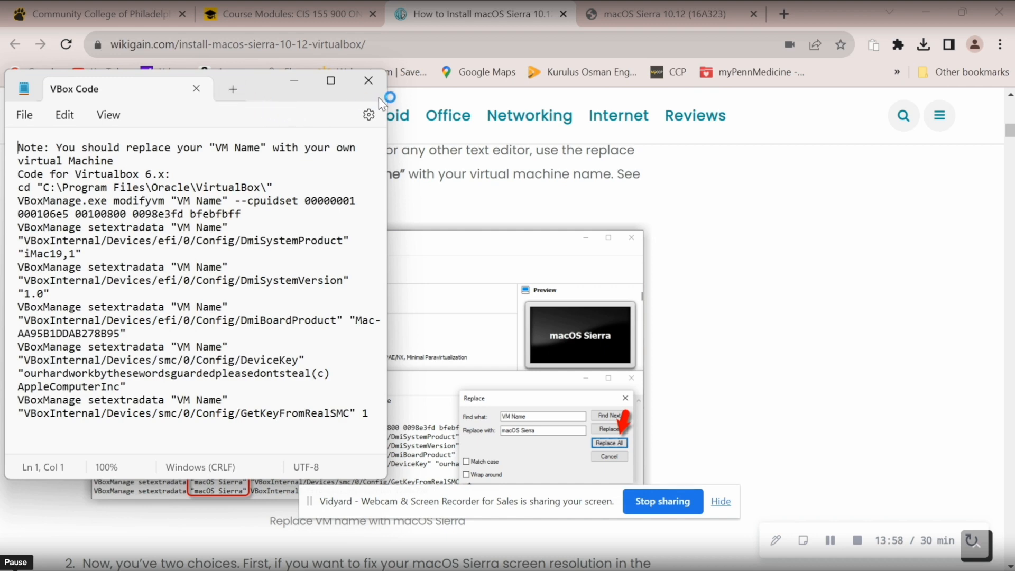
pyautogui.moveTo(387, 148); pyautogui.dragTo(794, 164)
pyautogui.moveTo(901, 191); pyautogui.dragTo(971, 211)
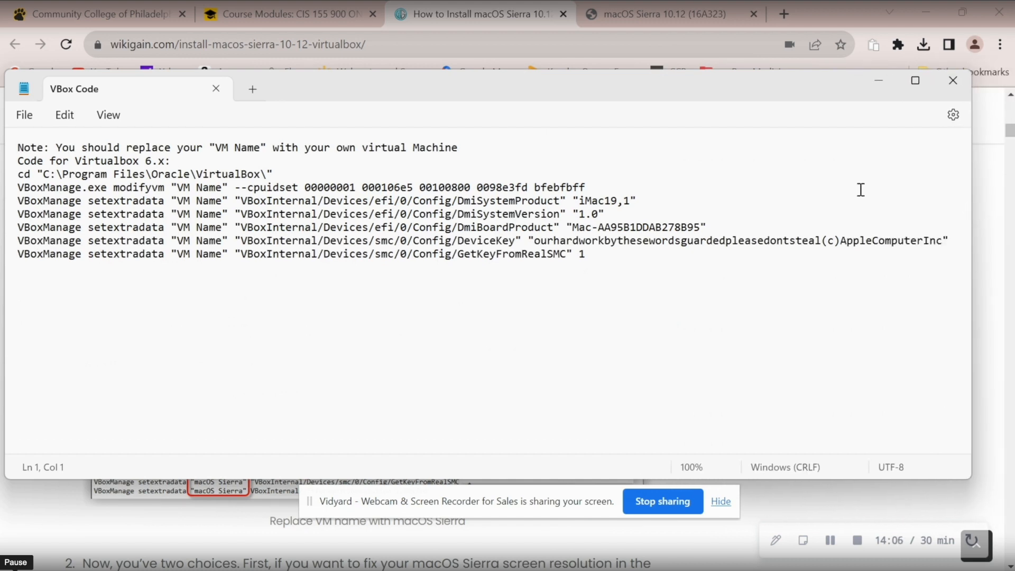
# Step: Replace 'VM Name' on line 4 with 'Mac OS Sierra' and paste it over the other placeholders
pyautogui.click(222, 188)
pyautogui.press('BackSpace')
pyautogui.press('BackSpace')
pyautogui.press('BackSpace')
pyautogui.press('BackSpace')
pyautogui.press('BackSpace')
pyautogui.press('BackSpace')
pyautogui.press('BackSpace')
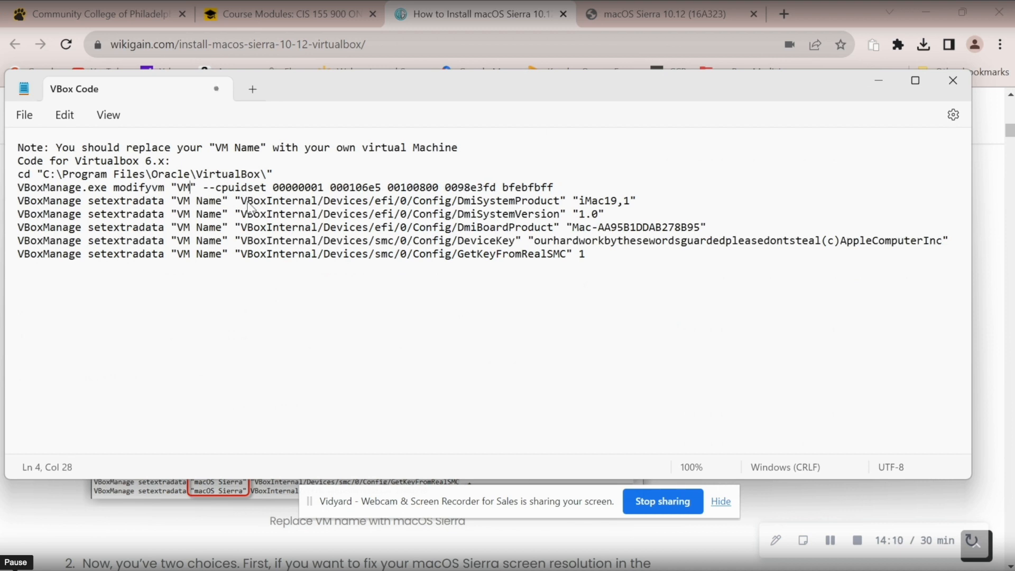
pyautogui.write('Mac O')
pyautogui.write('S Si')
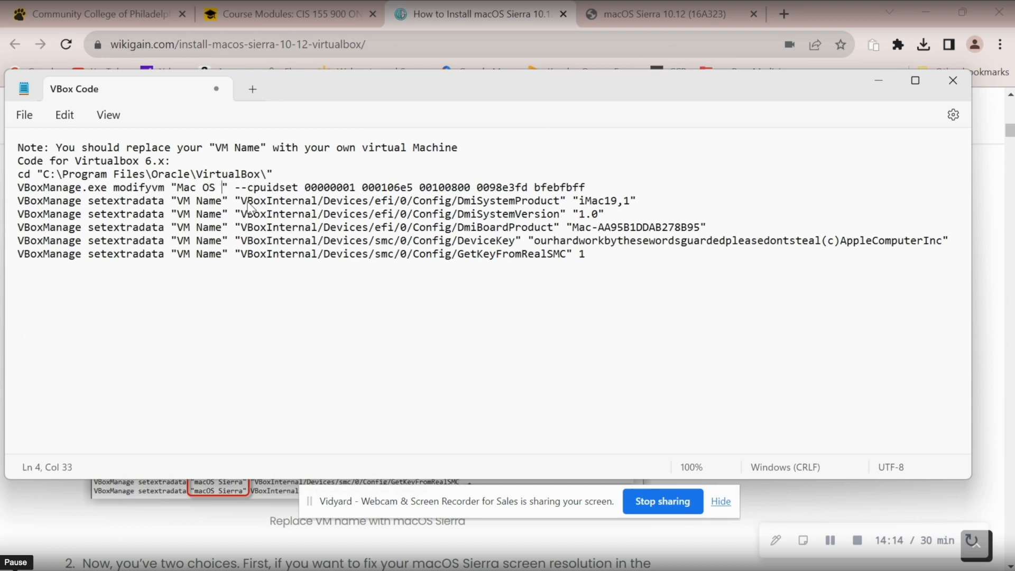
pyautogui.write('ra')
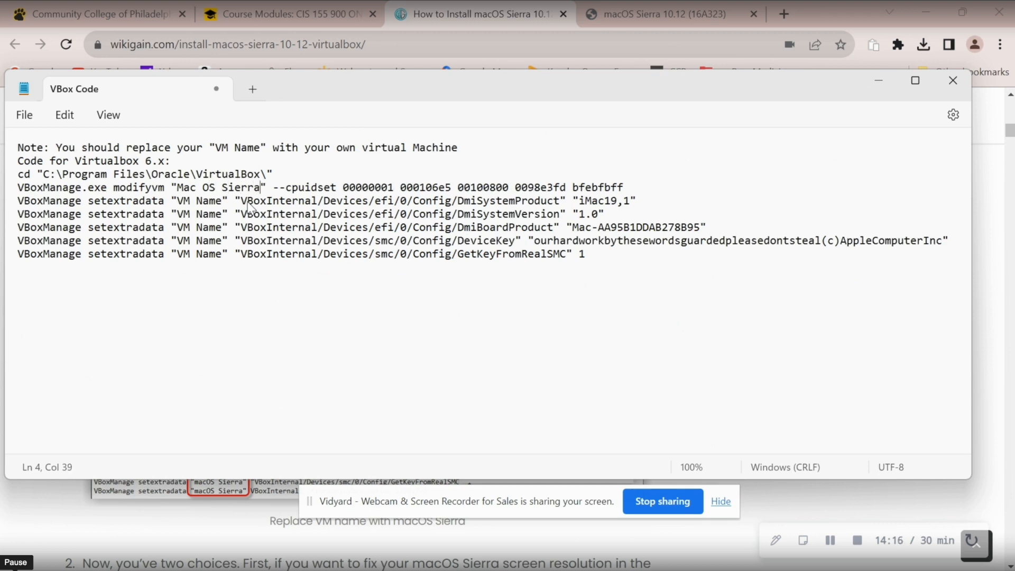
pyautogui.moveTo(261, 187); pyautogui.dragTo(227, 200)
pyautogui.write('Mac OS Sierra')
pyautogui.moveTo(178, 213); pyautogui.dragTo(227, 241)
pyautogui.write('Mac OS Sierra')
pyautogui.write('Mac OS Sierra')
pyautogui.hotkey('ctrl', 'v')
pyautogui.moveTo(177, 253); pyautogui.dragTo(227, 253)
pyautogui.hotkey('ctrl', 'v')
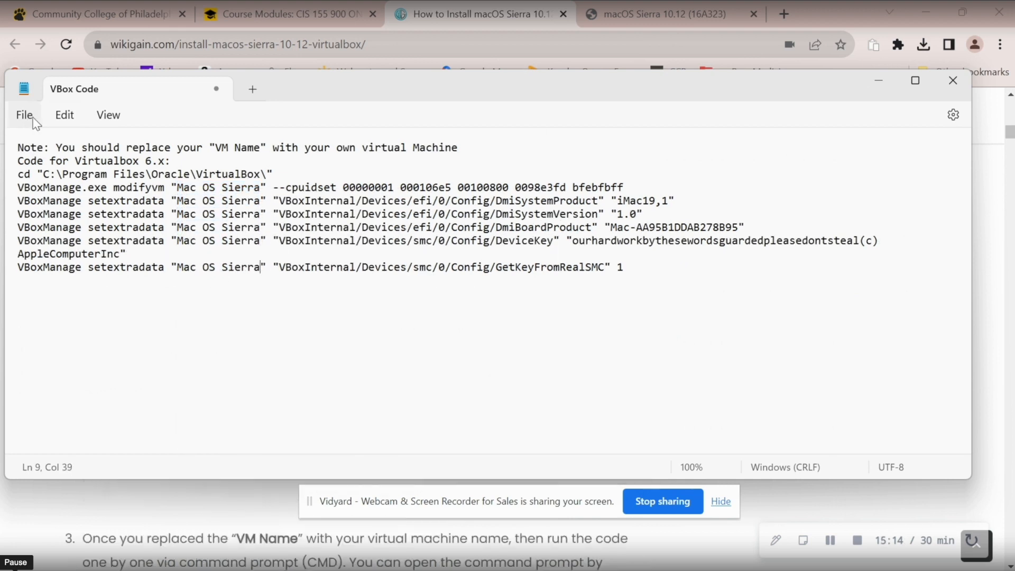
pyautogui.click(31, 118)
# Step: Save a copy of the commands as 'VBox Code MacOS' on the Desktop
pyautogui.click(99, 249)
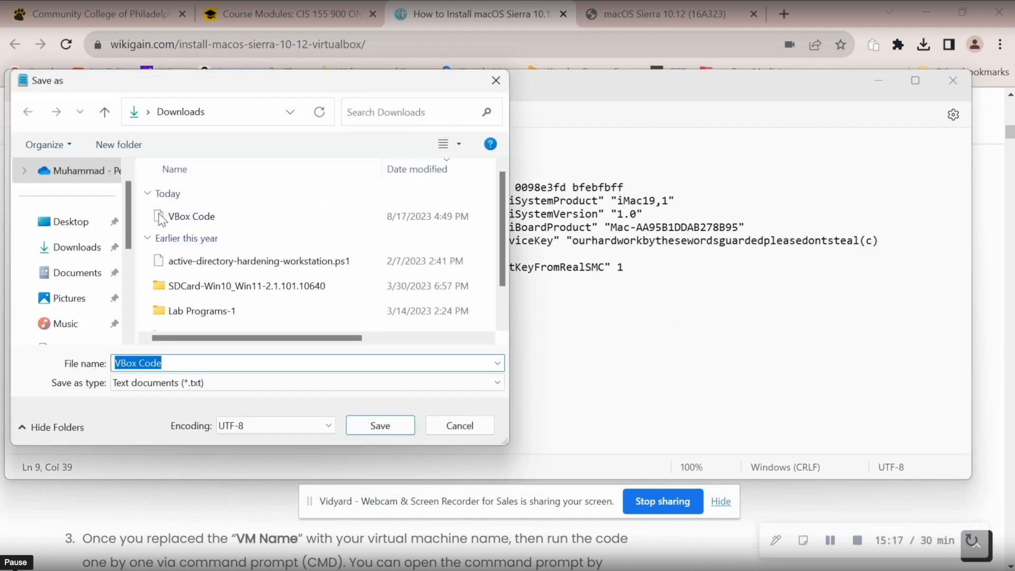
pyautogui.click(72, 221)
pyautogui.click(195, 359)
pyautogui.click(195, 359)
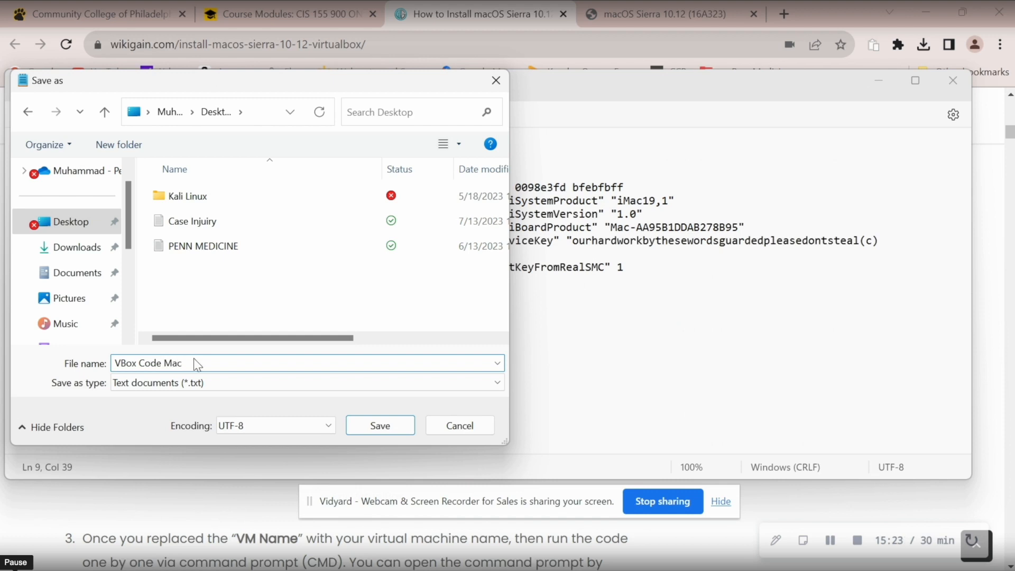
pyautogui.click(357, 421)
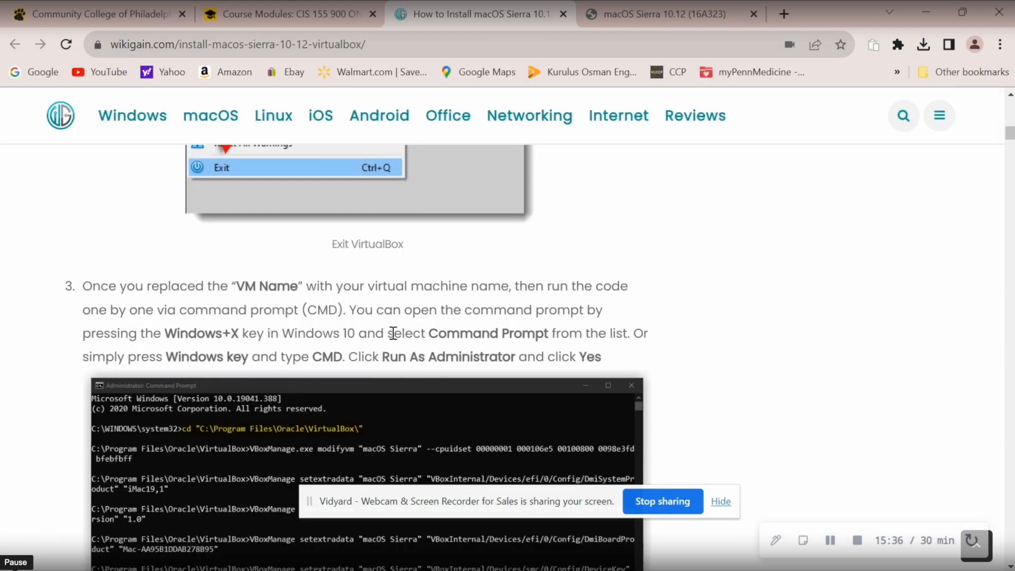
# Step: Bring VirtualBox Manager forward and choose File > Quit to exit it
pyautogui.moveTo(475, 570)
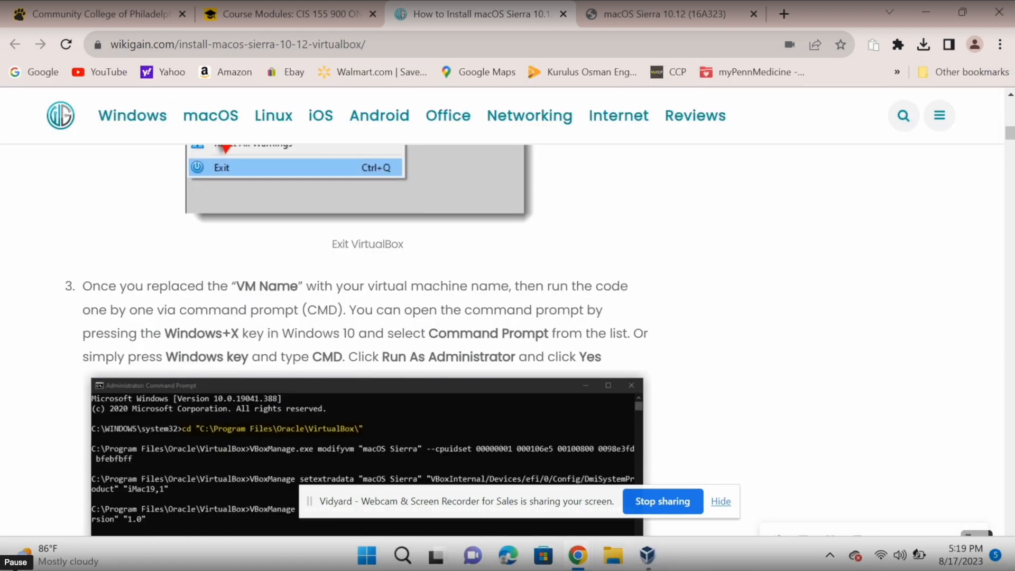
pyautogui.click(647, 555)
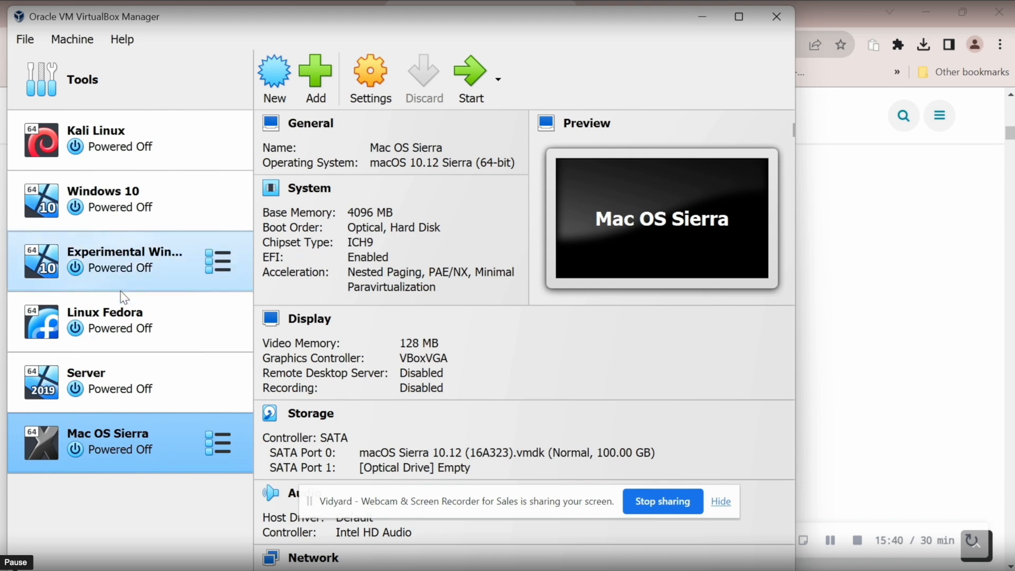
pyautogui.click(31, 40)
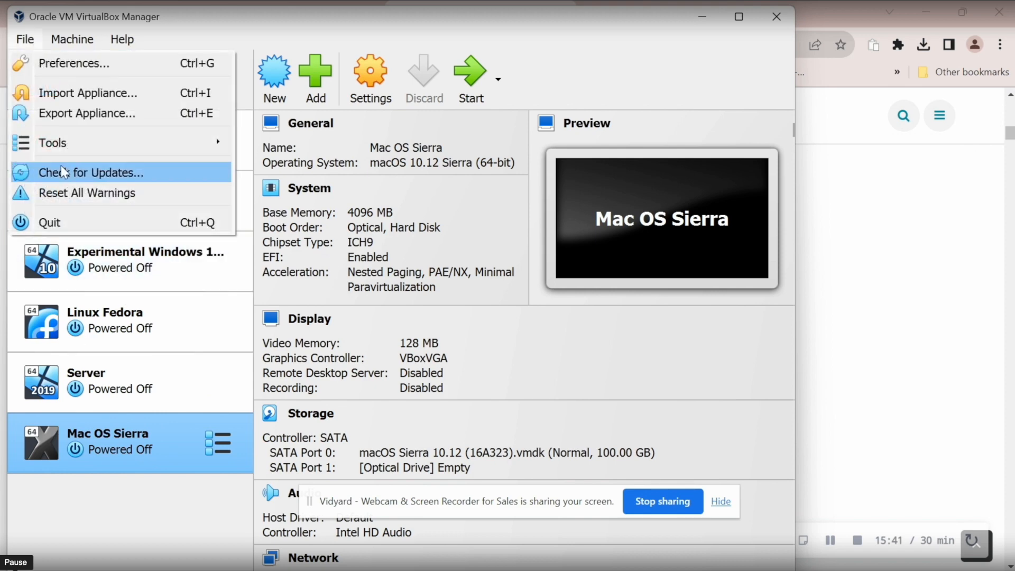
pyautogui.click(72, 214)
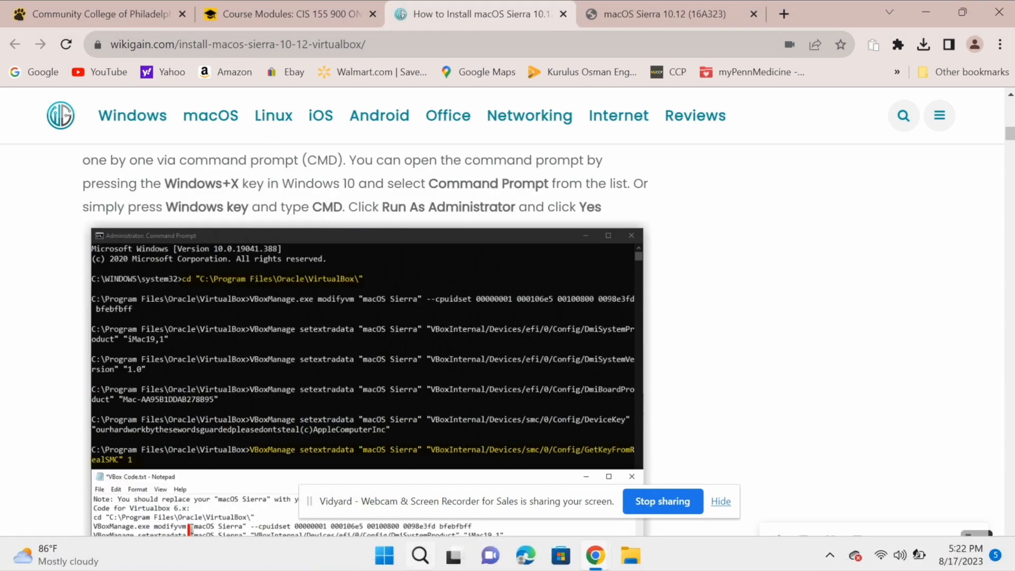
# Step: Launch Command Prompt as administrator by searching 'cmd'
pyautogui.click(420, 563)
pyautogui.write('cmd')
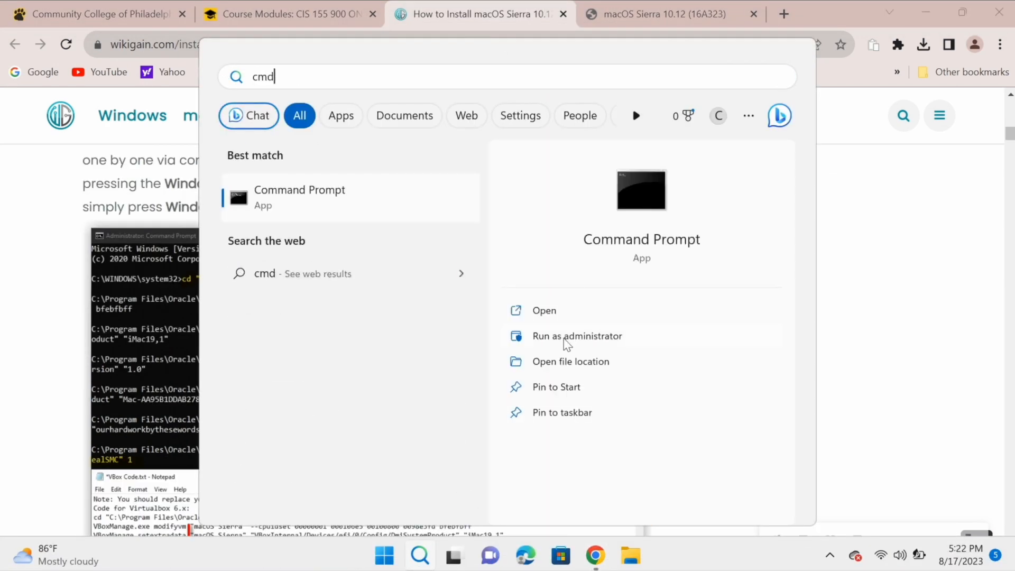
pyautogui.click(589, 341)
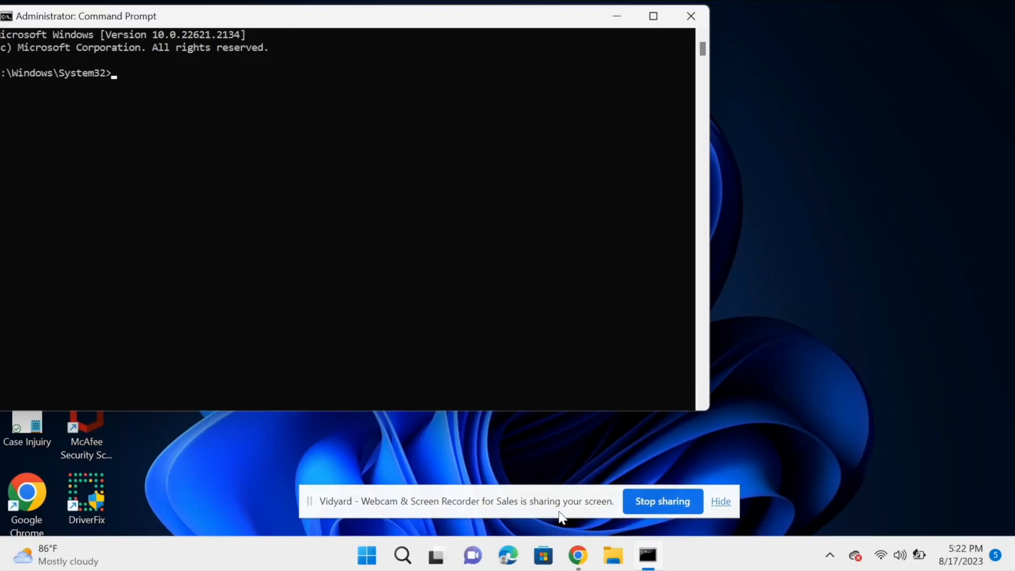
pyautogui.moveTo(338, 24); pyautogui.dragTo(350, 99)
# Step: Run the cd command from the VBox Code MacOS notes to enter C:\Program Files\Oracle\VirtualBox
pyautogui.doubleClick(762, 195)
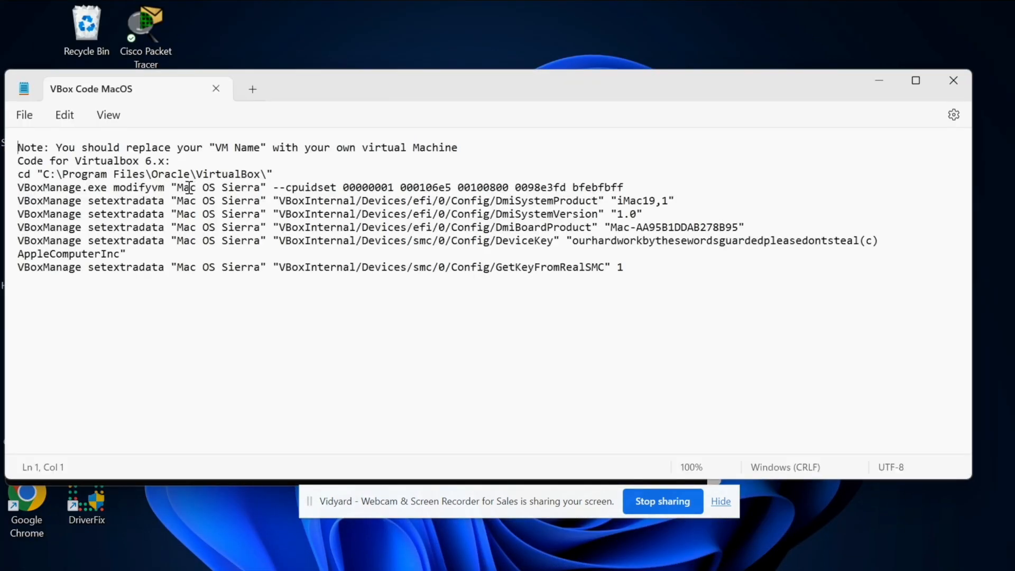
pyautogui.tripleClick(190, 174)
pyautogui.rightClick(198, 180)
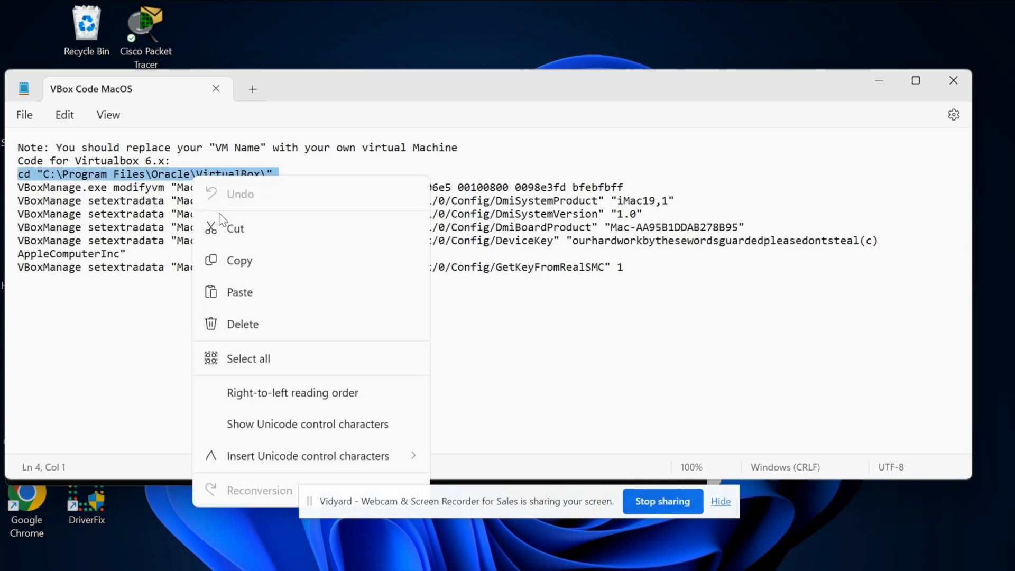
pyautogui.click(232, 261)
pyautogui.moveTo(348, 97); pyautogui.dragTo(338, 193)
pyautogui.click(364, 94)
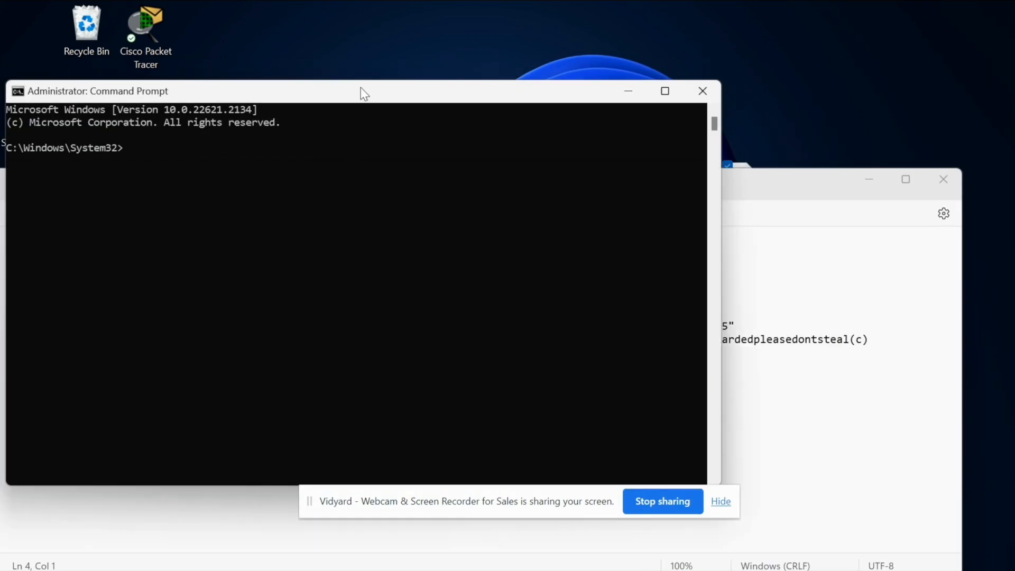
pyautogui.rightClick(309, 153)
# Step: Copy the modifyvm command from line 4 of the notes and run it in the console
pyautogui.click(777, 359)
pyautogui.tripleClick(336, 285)
pyautogui.rightClick(338, 286)
pyautogui.click(423, 90)
pyautogui.click(529, 267)
pyautogui.click(429, 174)
pyautogui.rightClick(430, 174)
pyautogui.click(726, 341)
# Step: Copy and run the next setextradata commands for the Mac OS Sierra VM
pyautogui.tripleClick(429, 302)
pyautogui.click(472, 118)
pyautogui.click(725, 315)
pyautogui.tripleClick(577, 313)
pyautogui.rightClick(577, 313)
pyautogui.click(579, 132)
pyautogui.click(576, 132)
# Step: Run the final setextradata command setting GetKeyFromRealSMC to 1
pyautogui.click(761, 303)
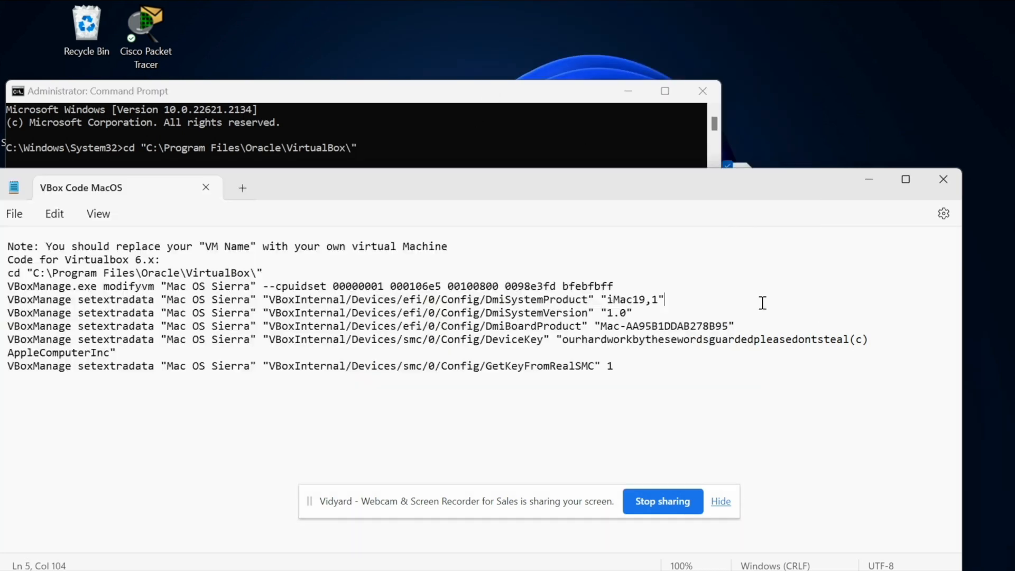
pyautogui.tripleClick(503, 366)
pyautogui.rightClick(503, 366)
pyautogui.click(555, 127)
pyautogui.click(526, 133)
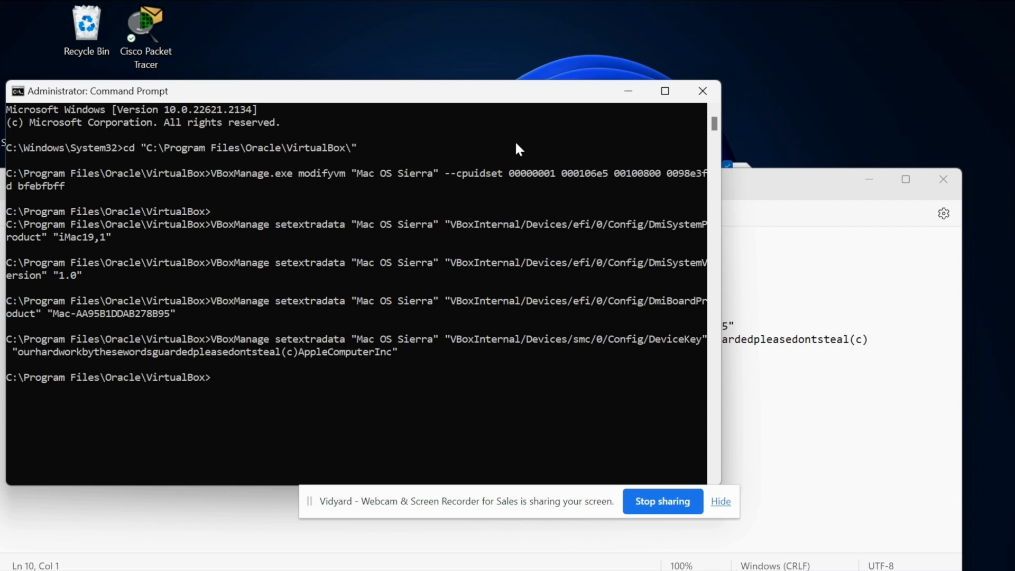
pyautogui.rightClick(516, 144)
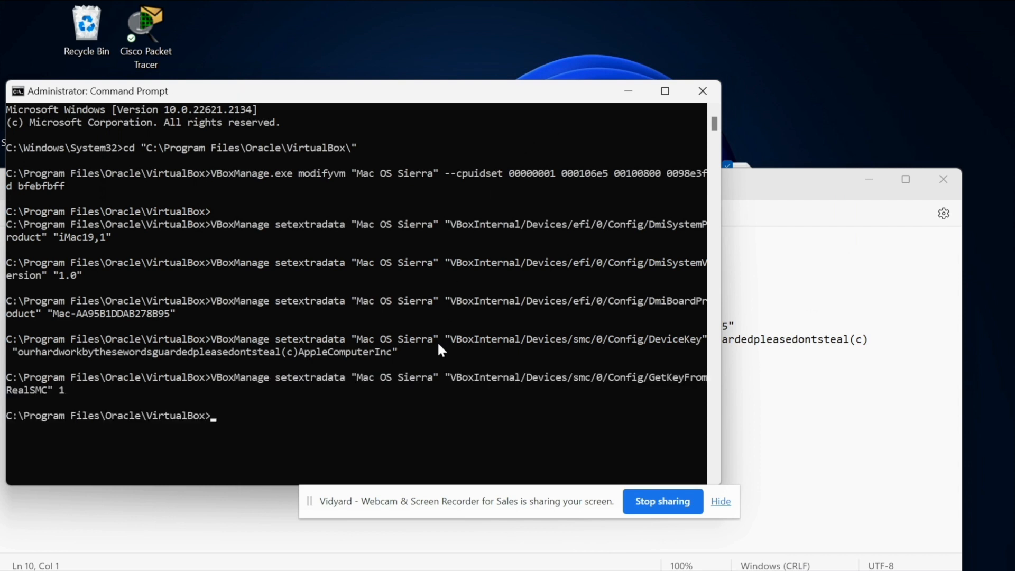
pyautogui.click(812, 334)
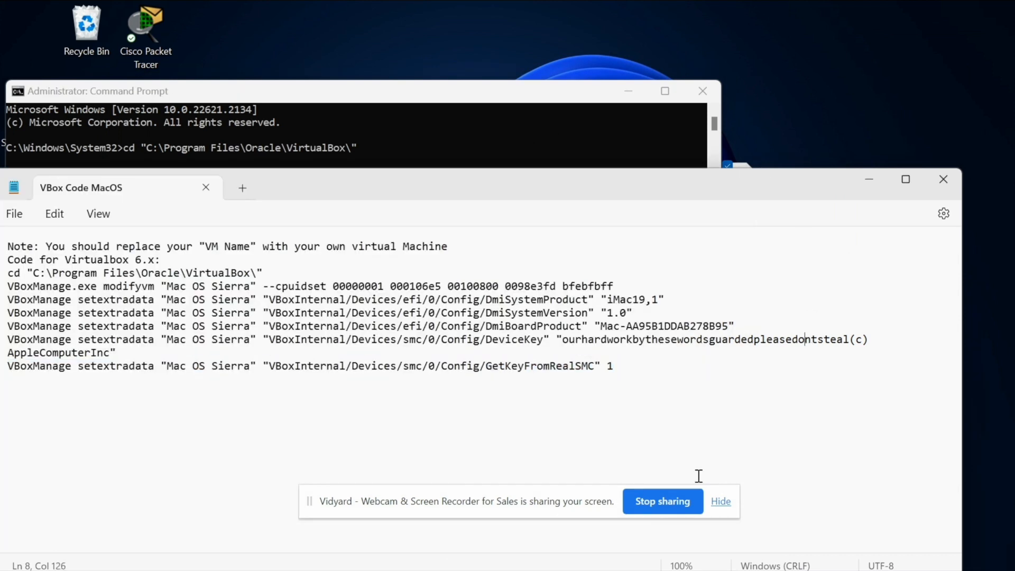
# Step: Scroll down the macOS install guide page
pyautogui.moveTo(560, 555)
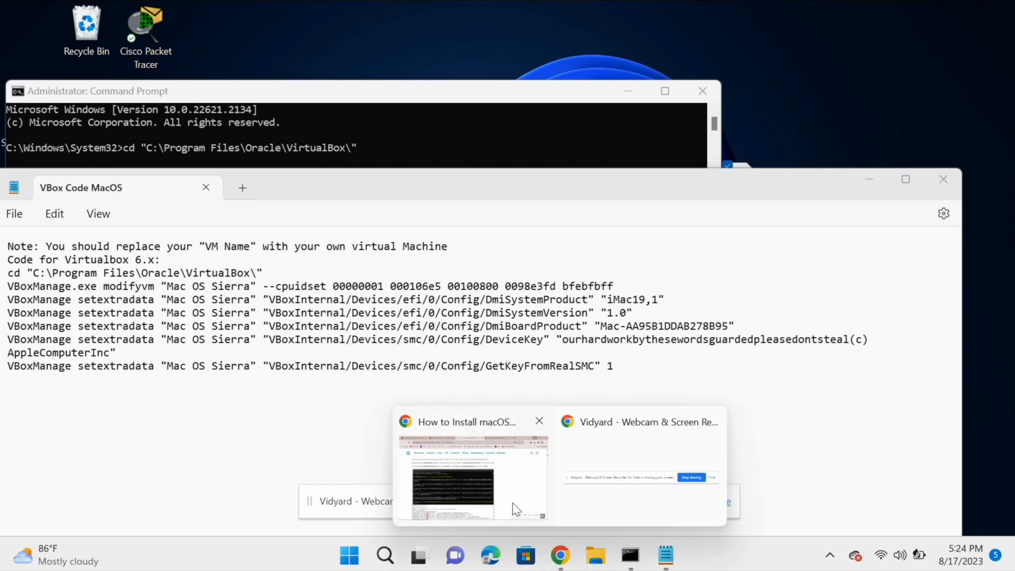
pyautogui.click(512, 502)
pyautogui.scroll(-7, 512, 502)
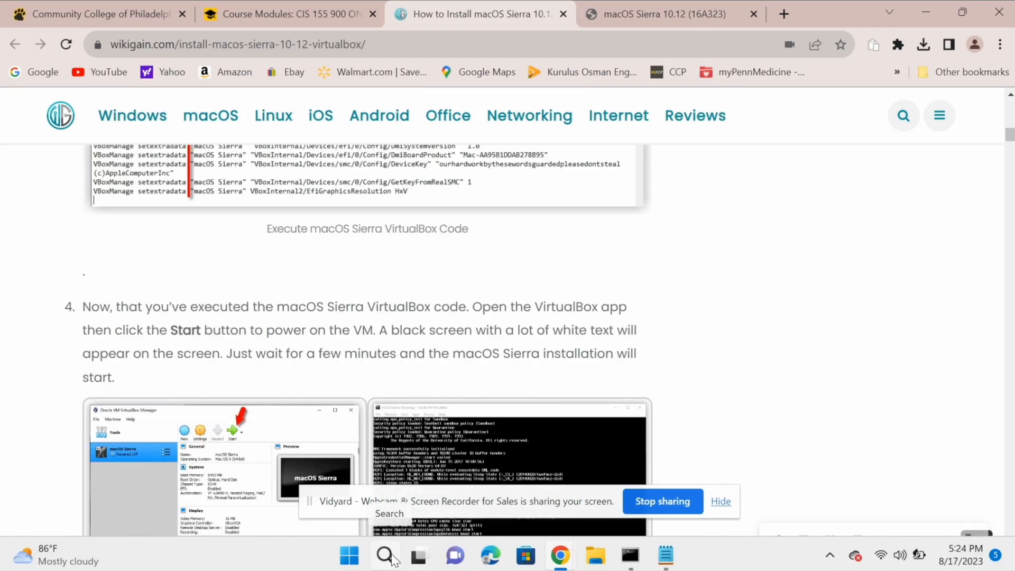
# Step: Launch VirtualBox via a 'vi' search and start the Mac OS Sierra VM, showing its window
pyautogui.click(385, 555)
pyautogui.write('vi')
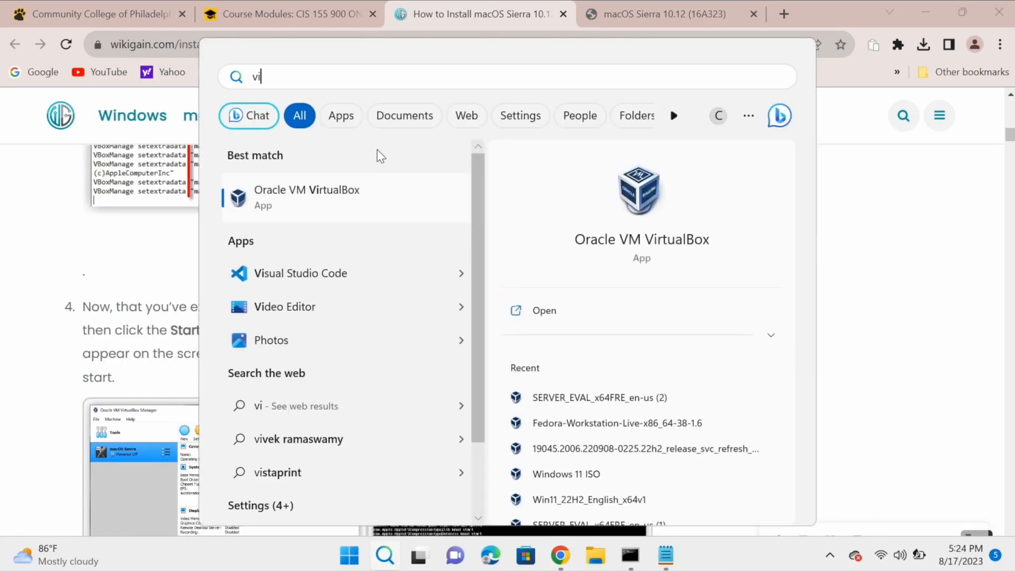
pyautogui.click(339, 198)
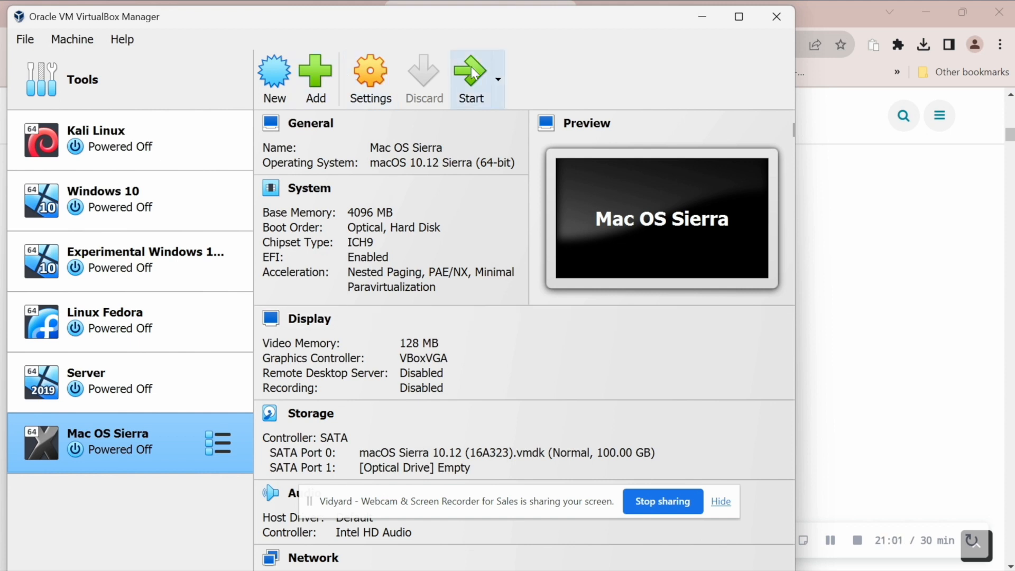
pyautogui.click(470, 72)
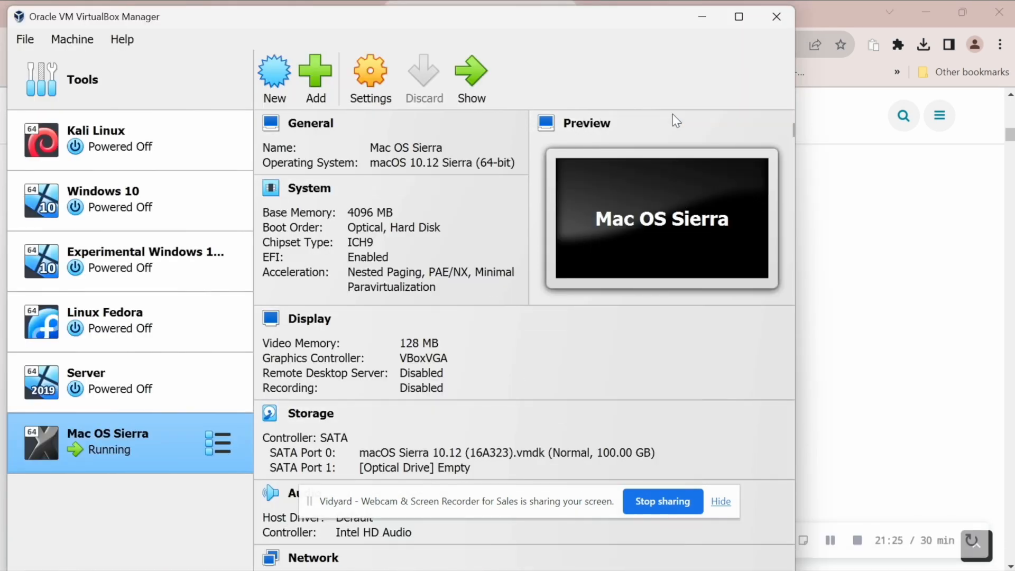
pyautogui.click(840, 299)
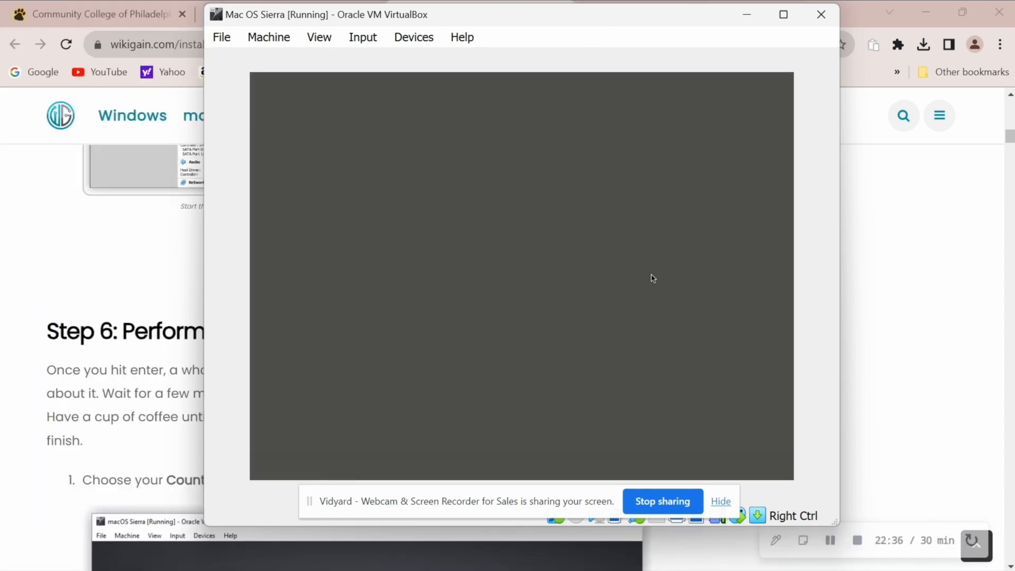
# Step: Select United States as the country and accept the U.S. keyboard layout
pyautogui.click(720, 501)
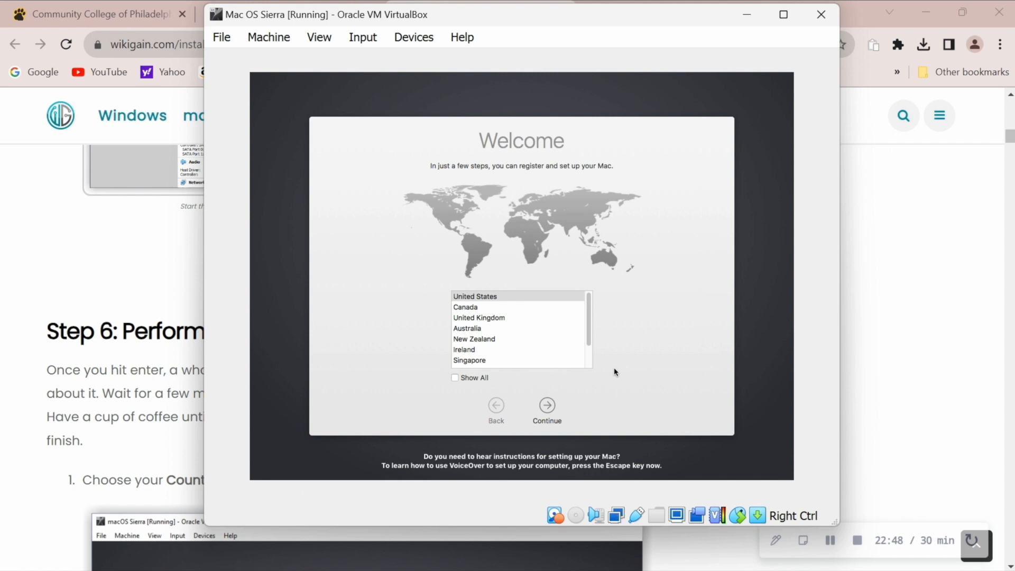
pyautogui.click(482, 297)
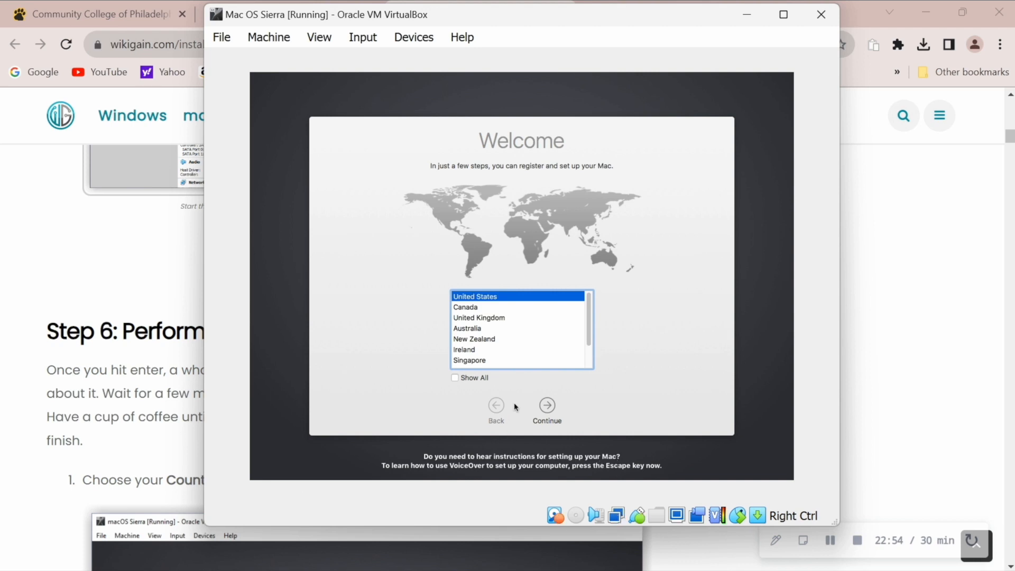
pyautogui.click(554, 413)
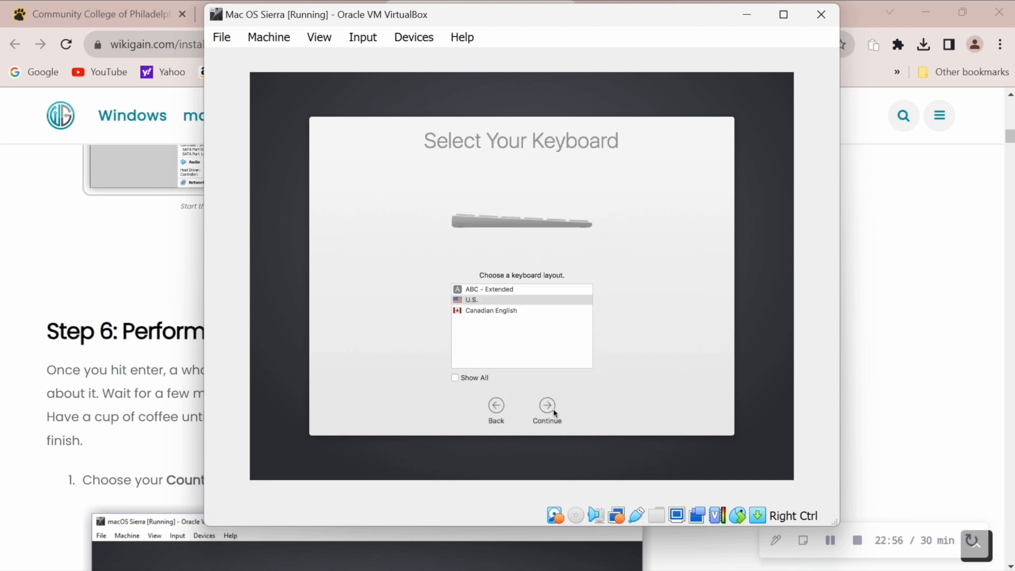
pyautogui.click(482, 310)
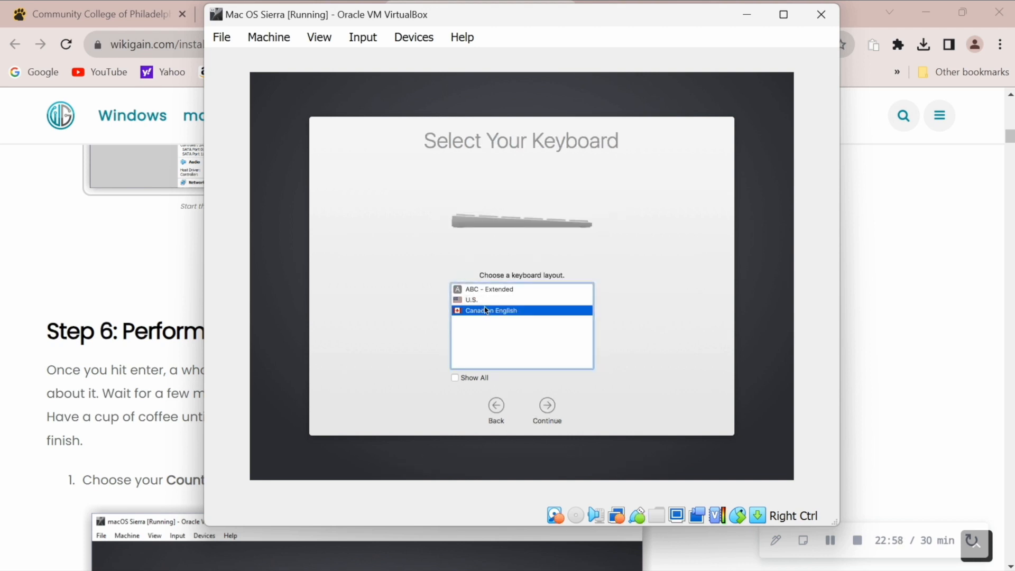
pyautogui.click(487, 306)
pyautogui.click(542, 415)
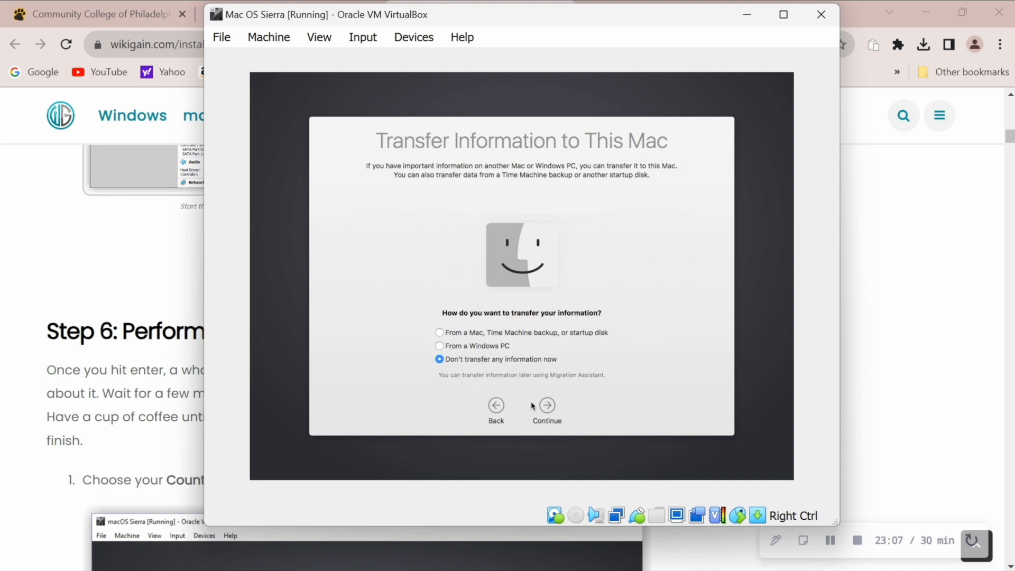
# Step: Choose not to transfer information and leave Location Services off
pyautogui.click(550, 410)
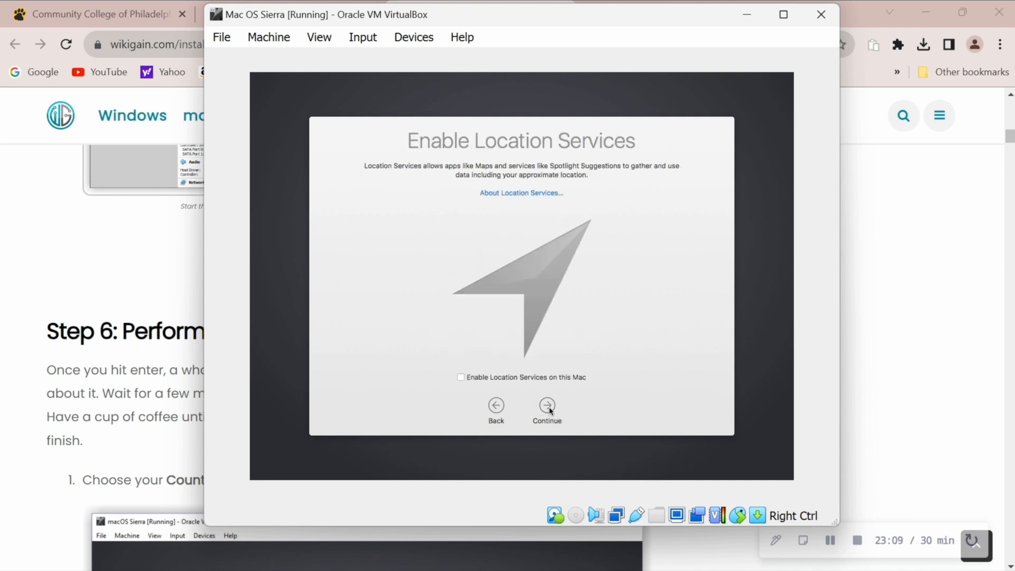
pyautogui.click(548, 407)
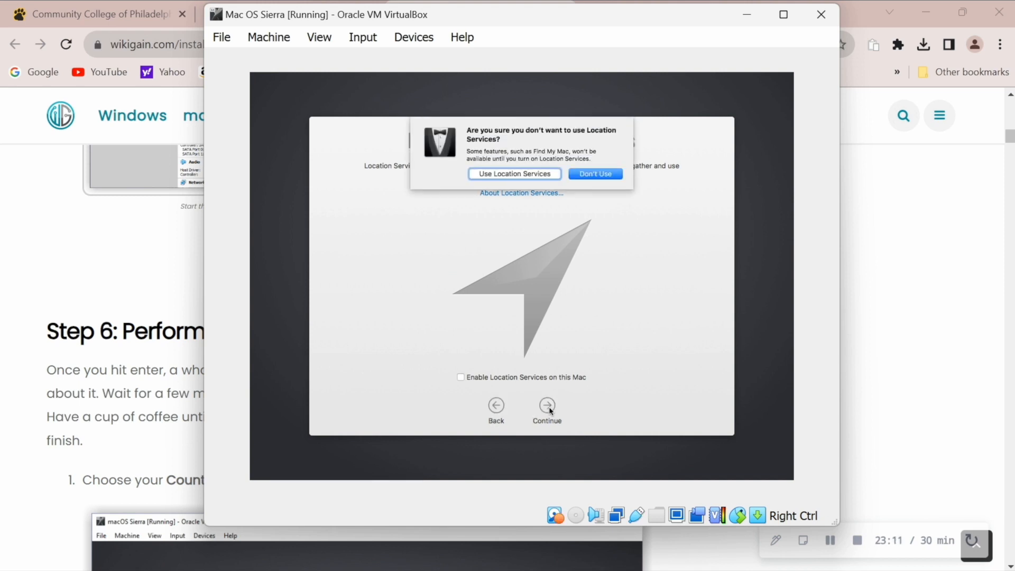
pyautogui.click(596, 174)
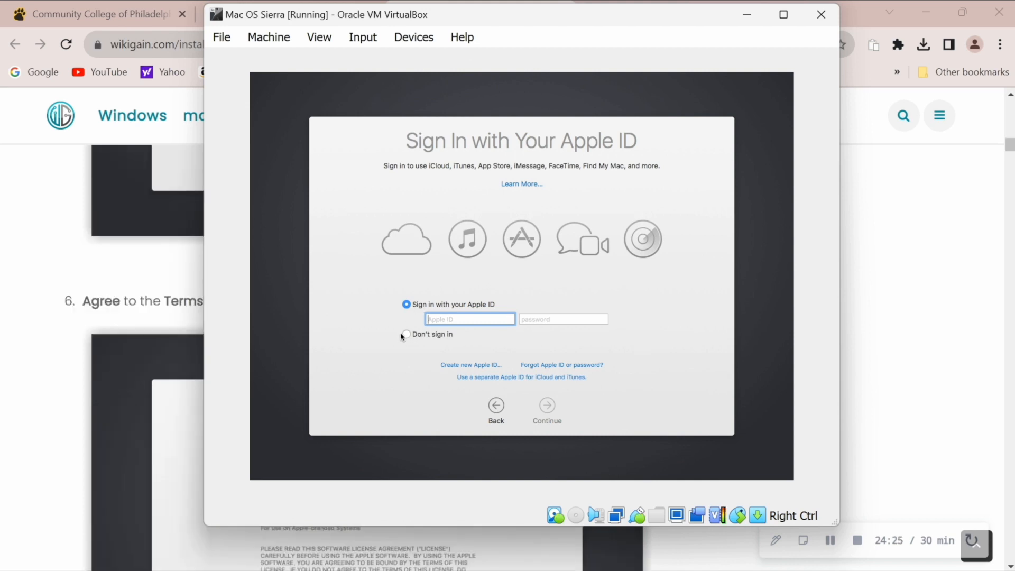
# Step: Skip Apple ID sign-in and agree to the macOS terms and conditions
pyautogui.click(405, 334)
pyautogui.click(546, 408)
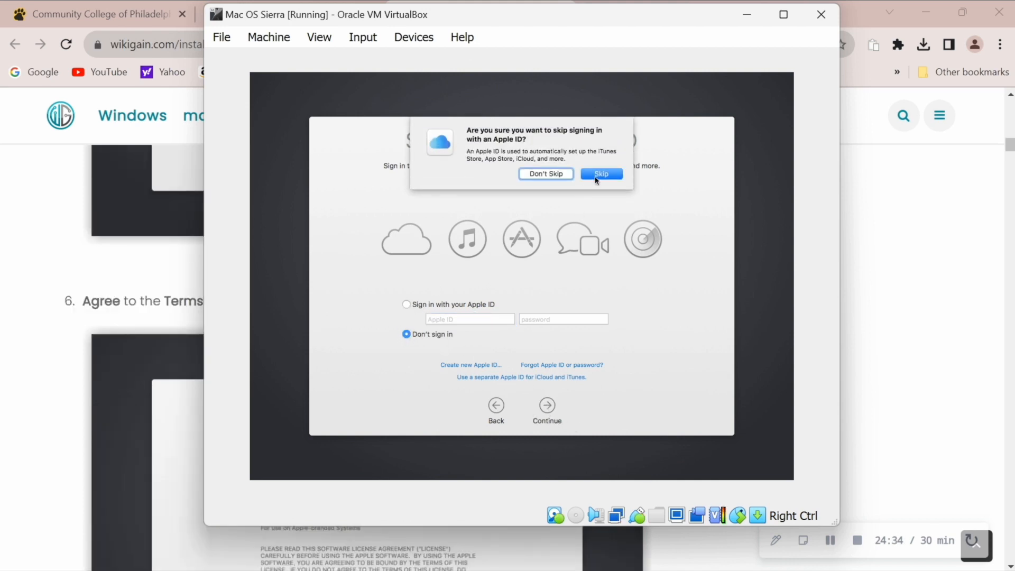
pyautogui.click(598, 177)
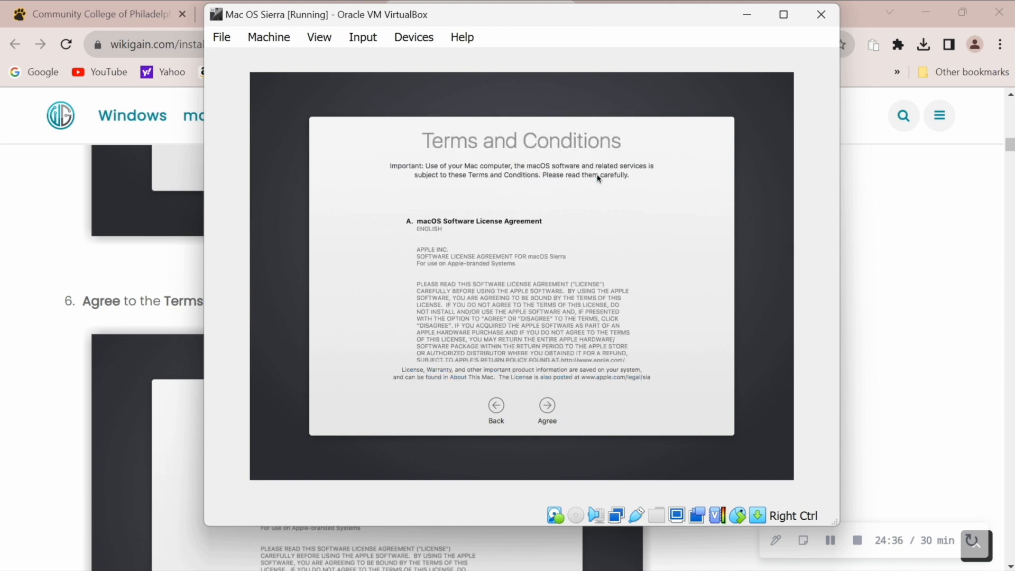
pyautogui.click(548, 405)
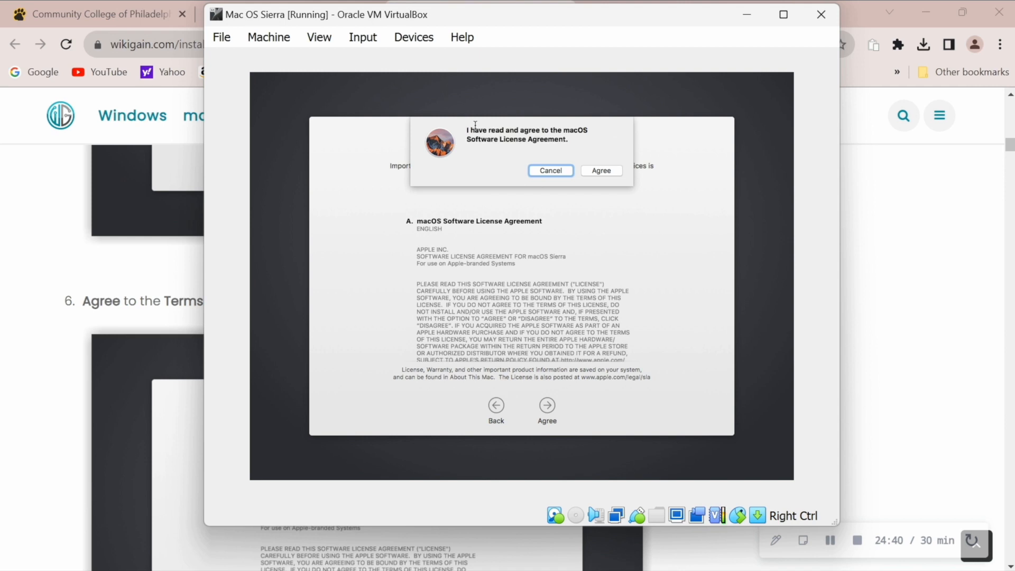
pyautogui.click(592, 171)
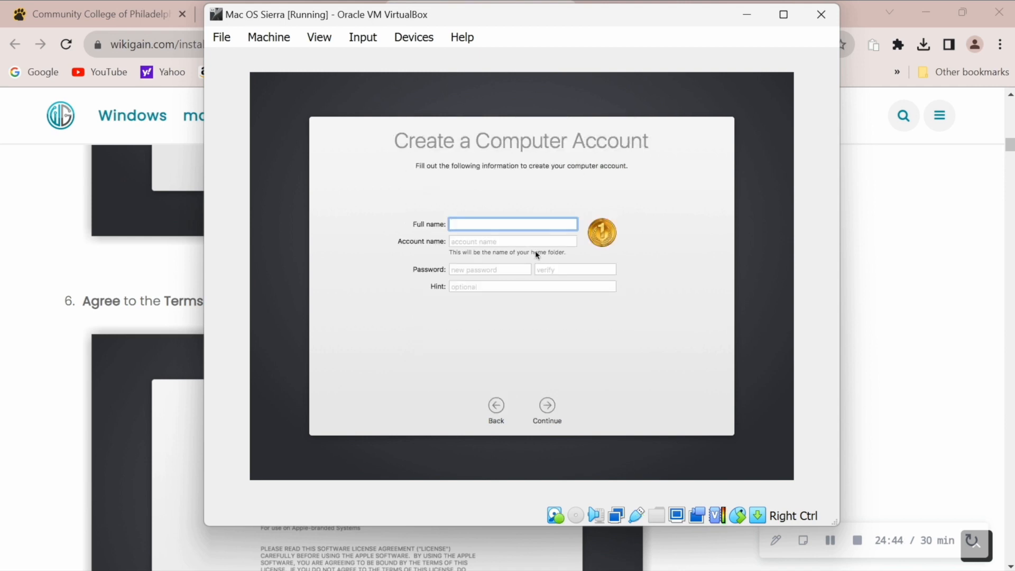
# Step: Enter the user's full name, the account password and a password hint, then create the account
pyautogui.write('Muhammad a')
pyautogui.press('Tab')
pyautogui.press('Tab')
pyautogui.write('123456789')
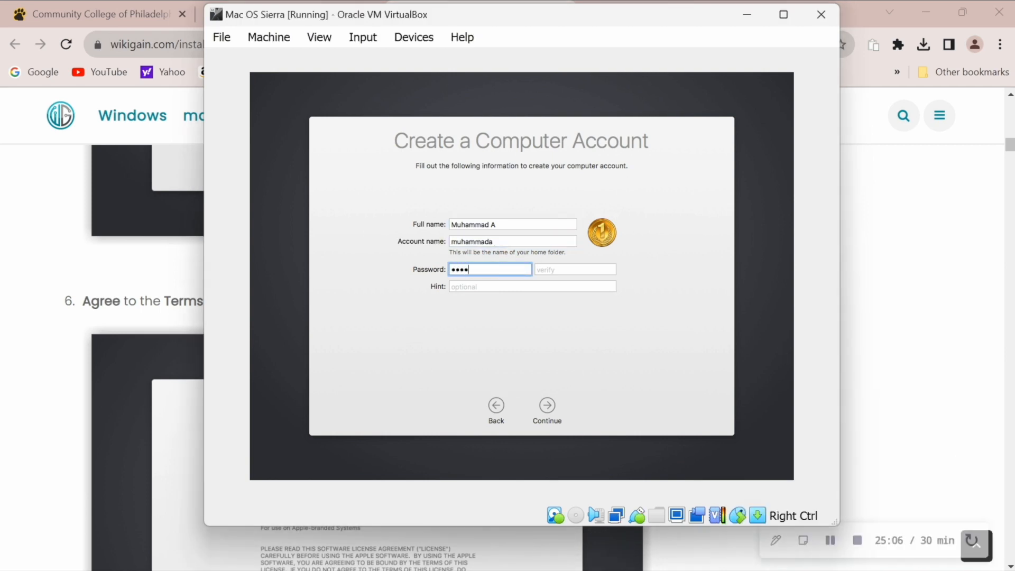
pyautogui.press('Tab')
pyautogui.write('123456789')
pyautogui.press('Tab')
pyautogui.write('Password')
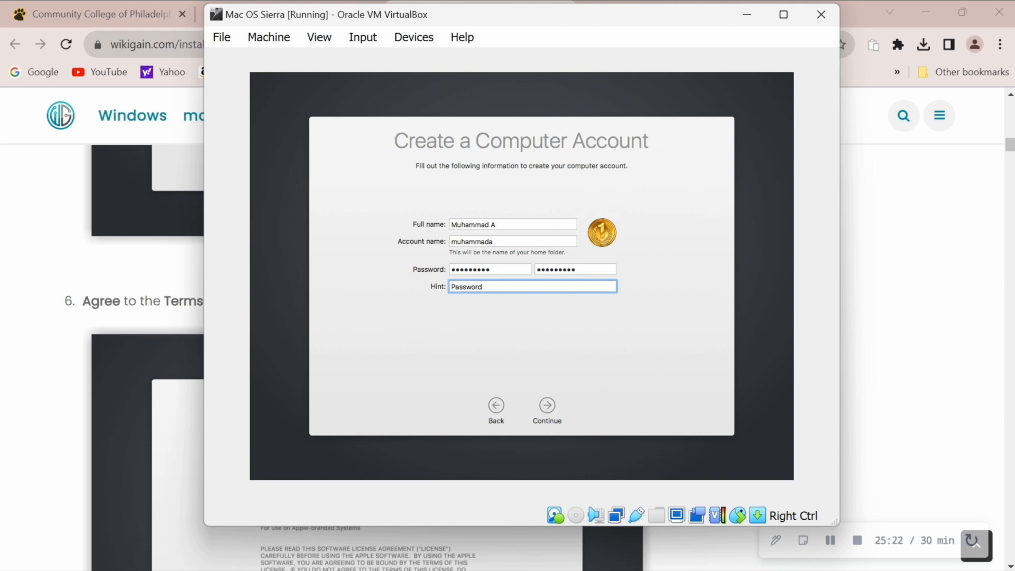
pyautogui.write('! or 1')
pyautogui.click(549, 405)
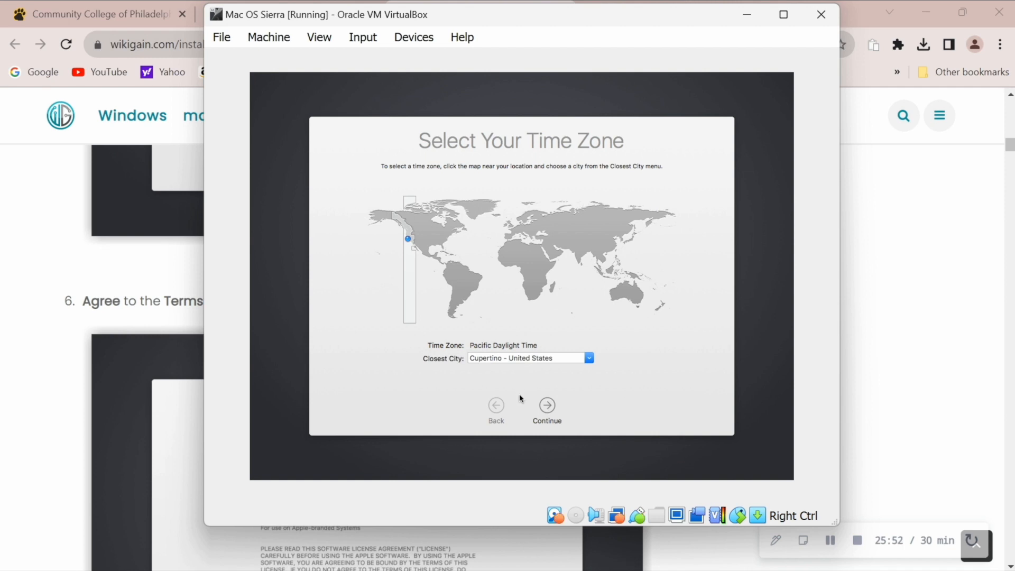
# Step: Set the time zone to Eastern Daylight Time
pyautogui.click(450, 242)
pyautogui.click(544, 409)
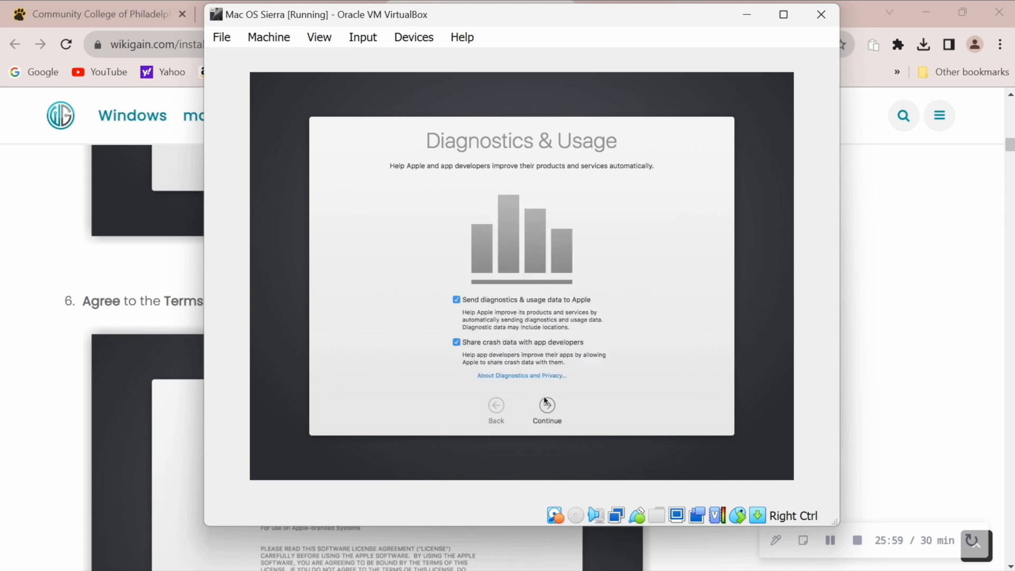
pyautogui.click(547, 405)
# Step: Turn off crash and diagnostics data sharing and disable Siri to complete setup
pyautogui.click(455, 343)
pyautogui.click(460, 301)
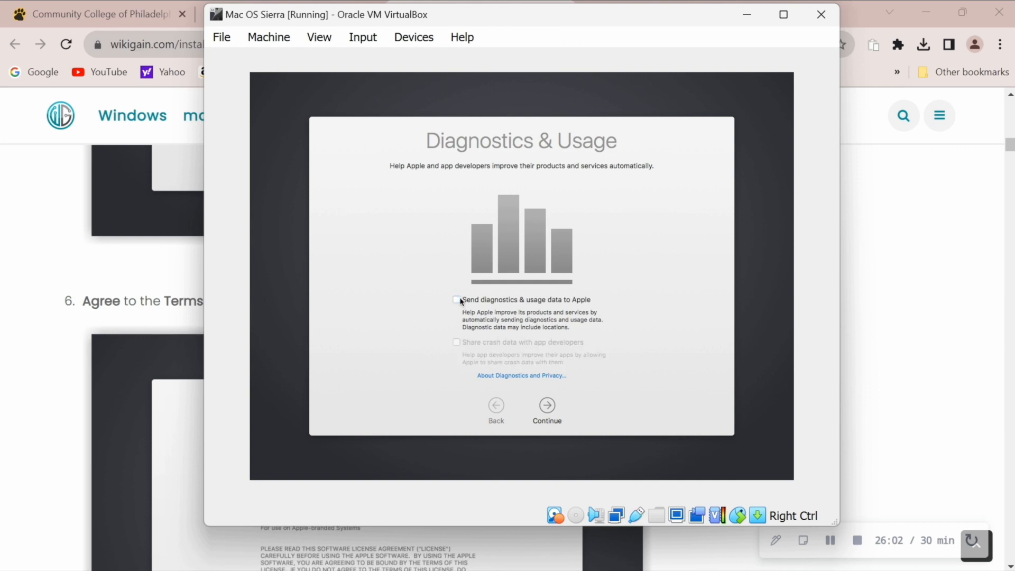
pyautogui.click(548, 412)
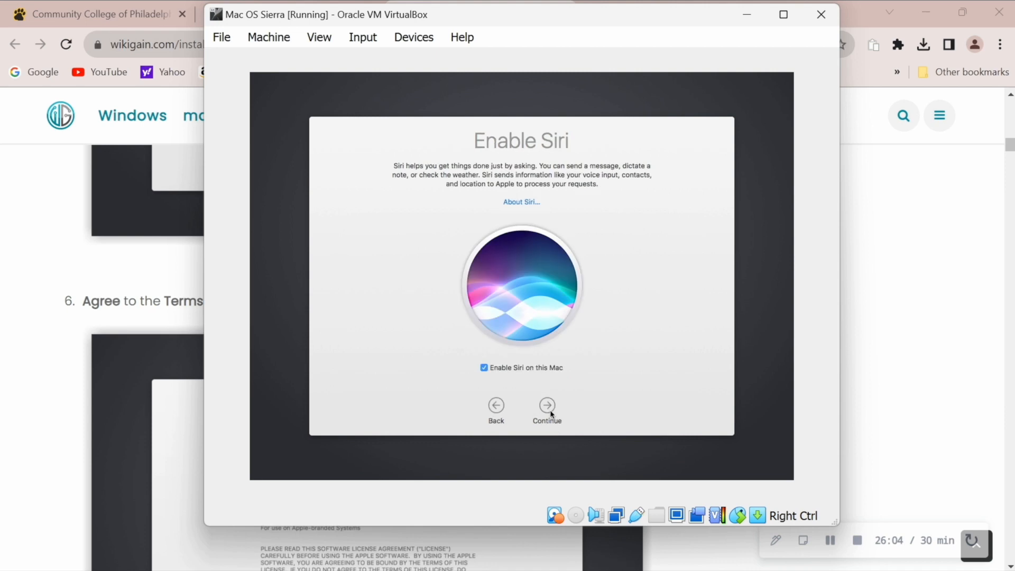
pyautogui.click(526, 370)
pyautogui.click(548, 412)
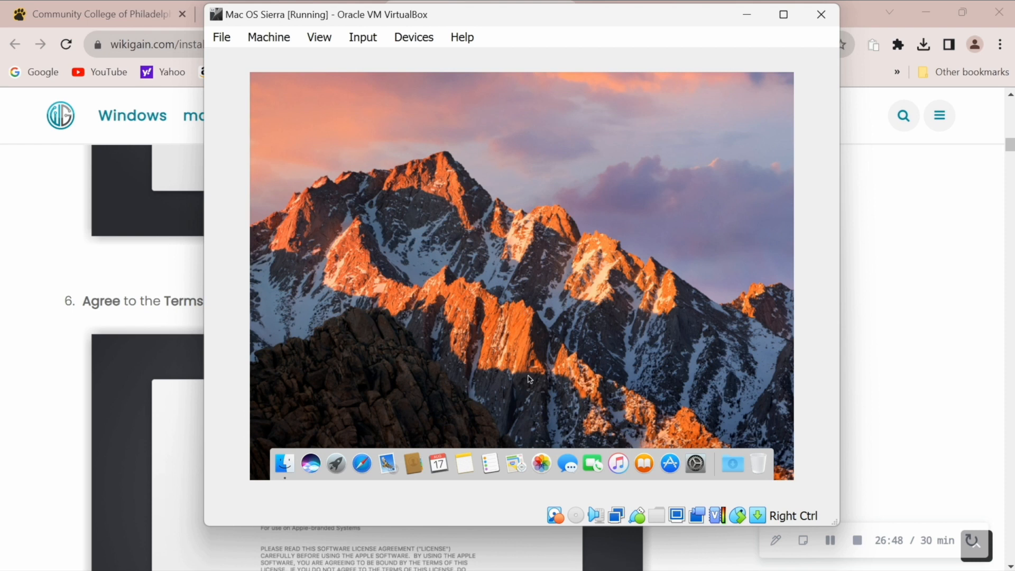
pyautogui.click(696, 463)
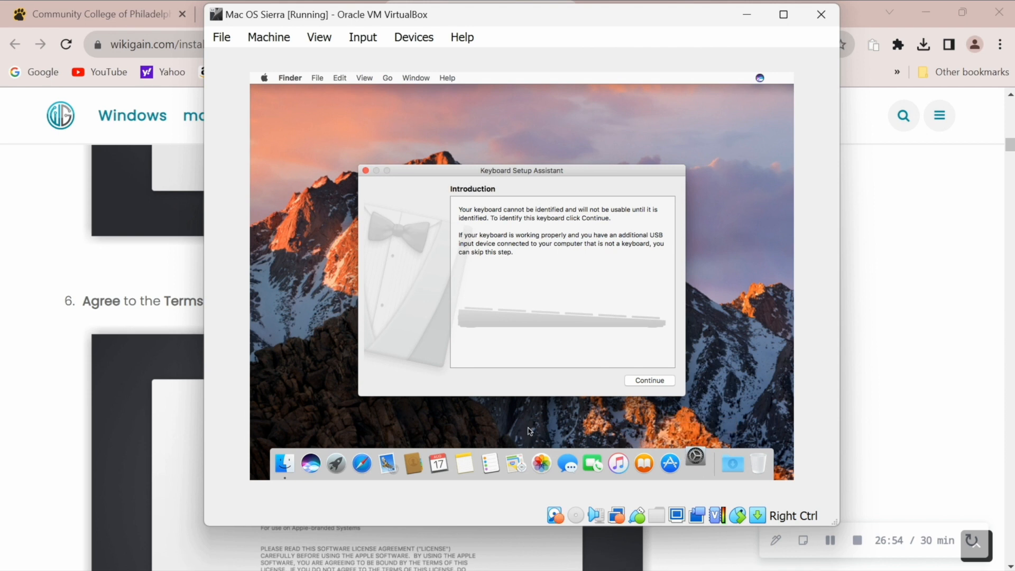
# Step: Dismiss Keyboard Setup Assistant, open Finder and close the Parental Controls settings
pyautogui.click(649, 381)
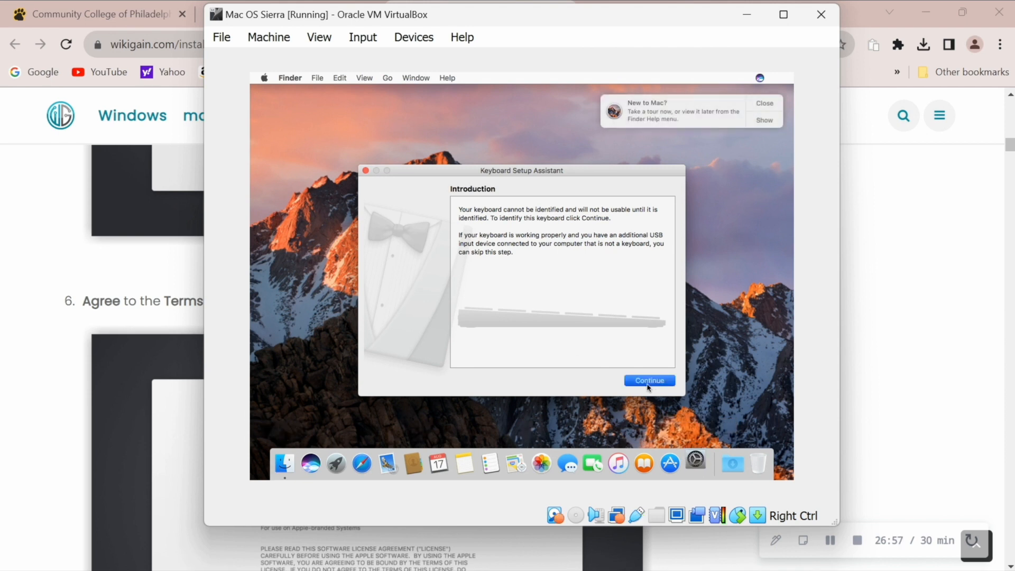
pyautogui.click(365, 171)
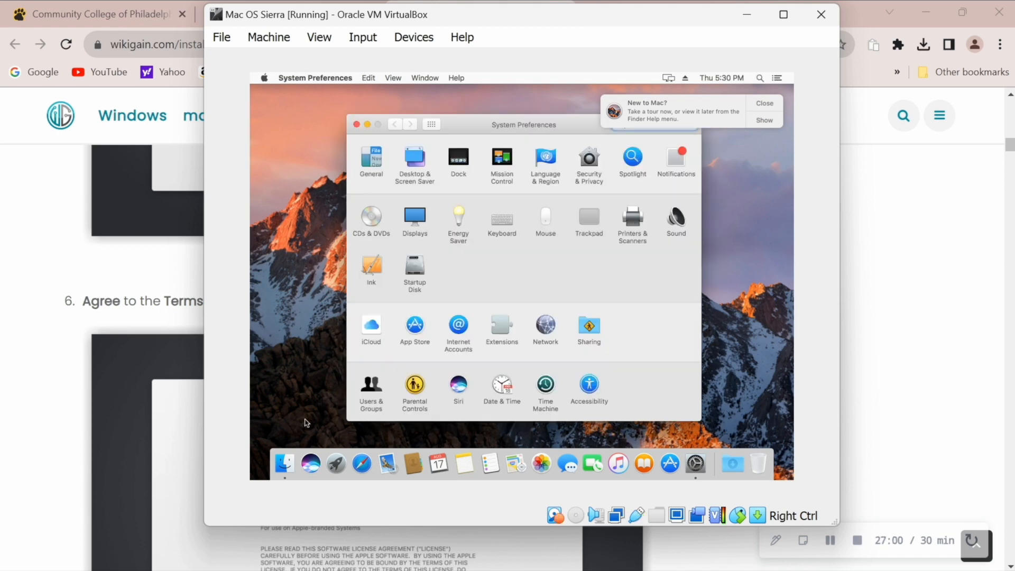
pyautogui.click(285, 464)
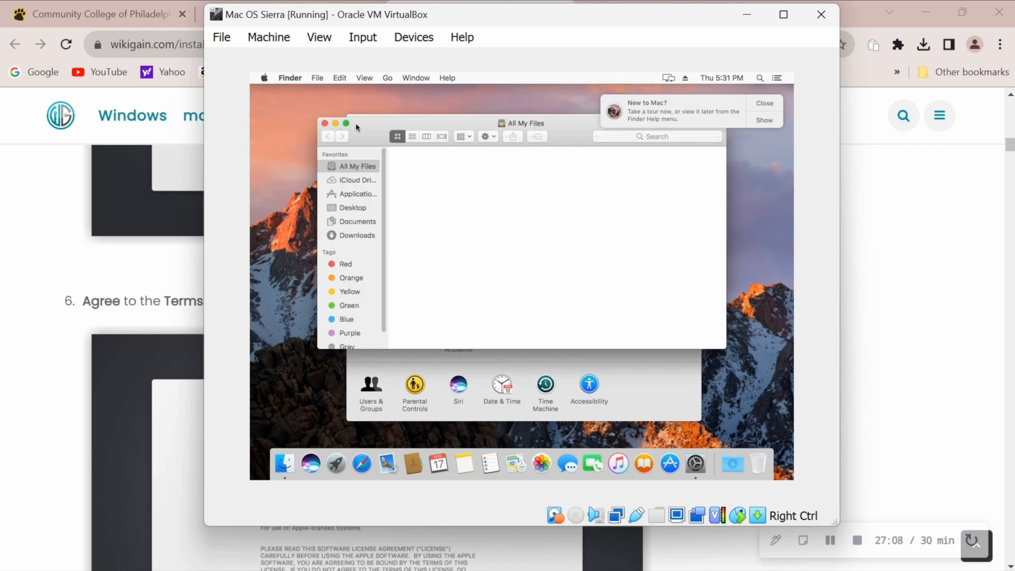
pyautogui.click(432, 365)
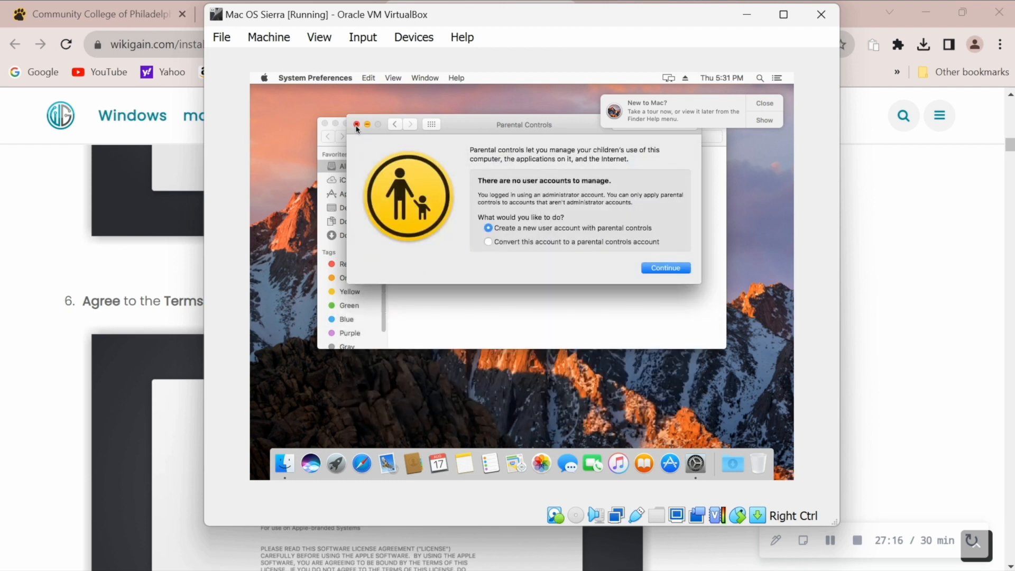
pyautogui.click(357, 124)
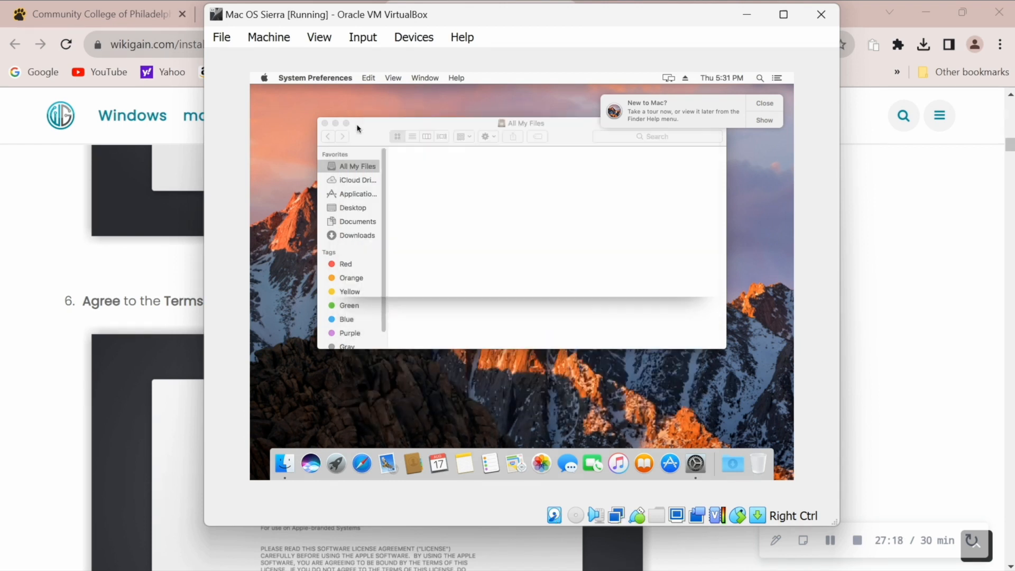
# Step: Browse iCloud Drive, Applications, Desktop, Documents and Downloads in the Finder sidebar
pyautogui.click(353, 183)
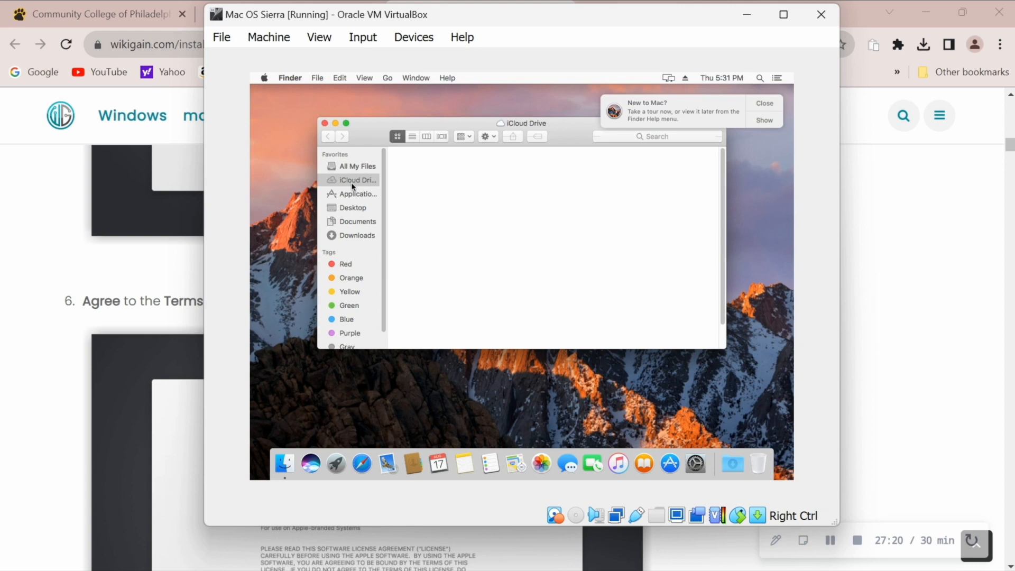
pyautogui.click(354, 194)
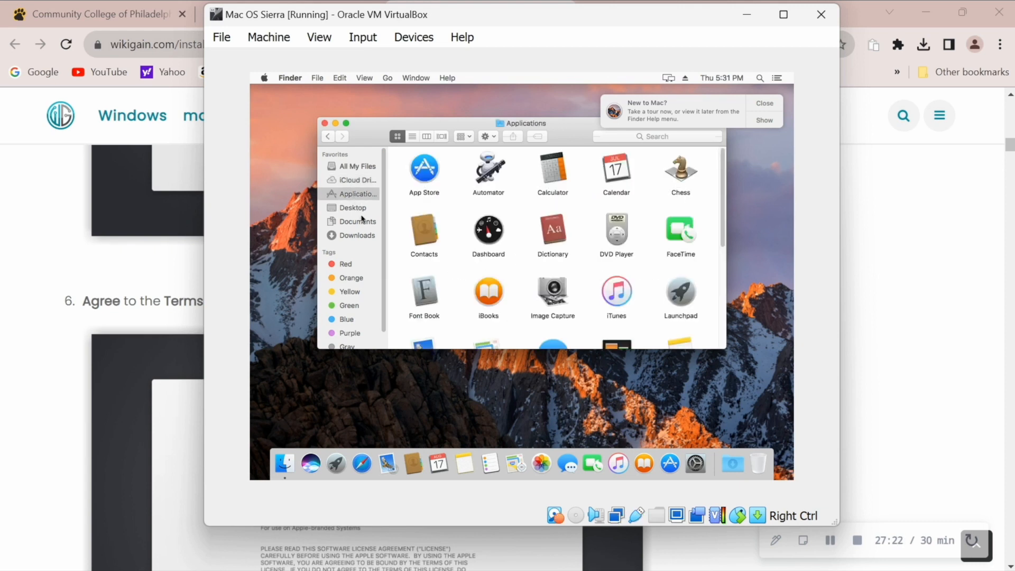
pyautogui.click(362, 211)
pyautogui.click(362, 227)
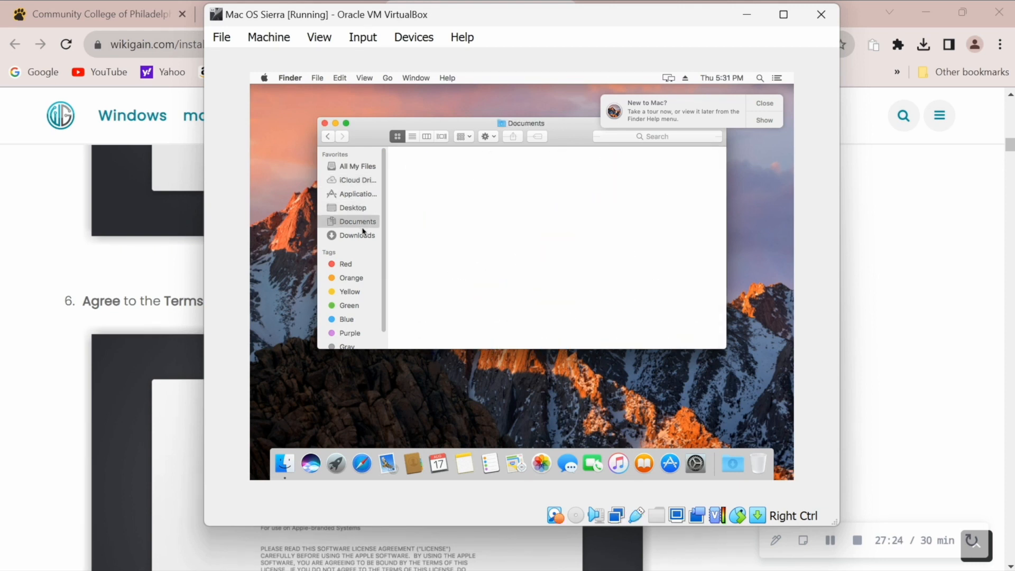
pyautogui.click(363, 237)
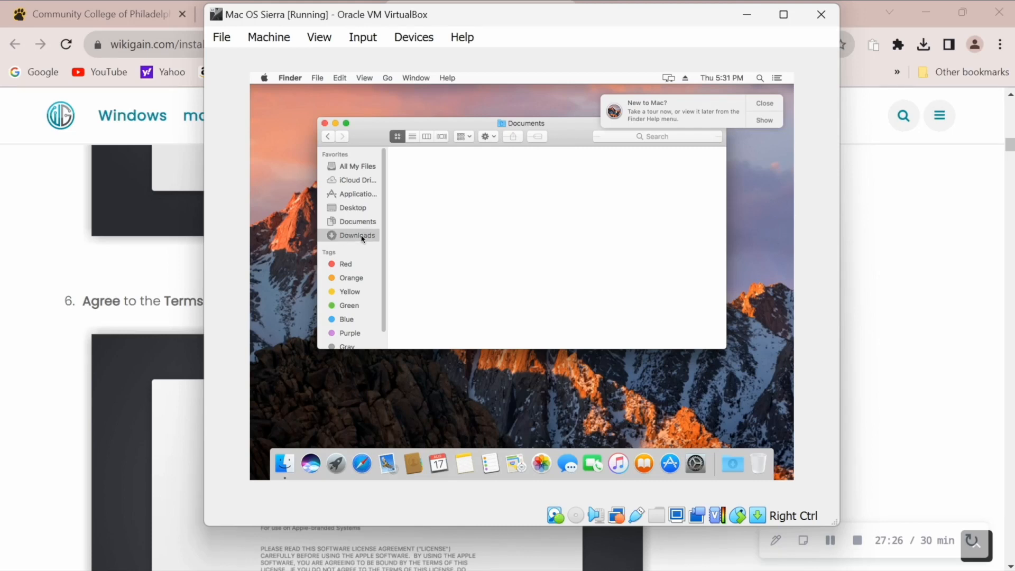
# Step: Close Finder and view About This Mac's Displays, Storage and Overview tabs
pyautogui.click(324, 123)
pyautogui.click(264, 78)
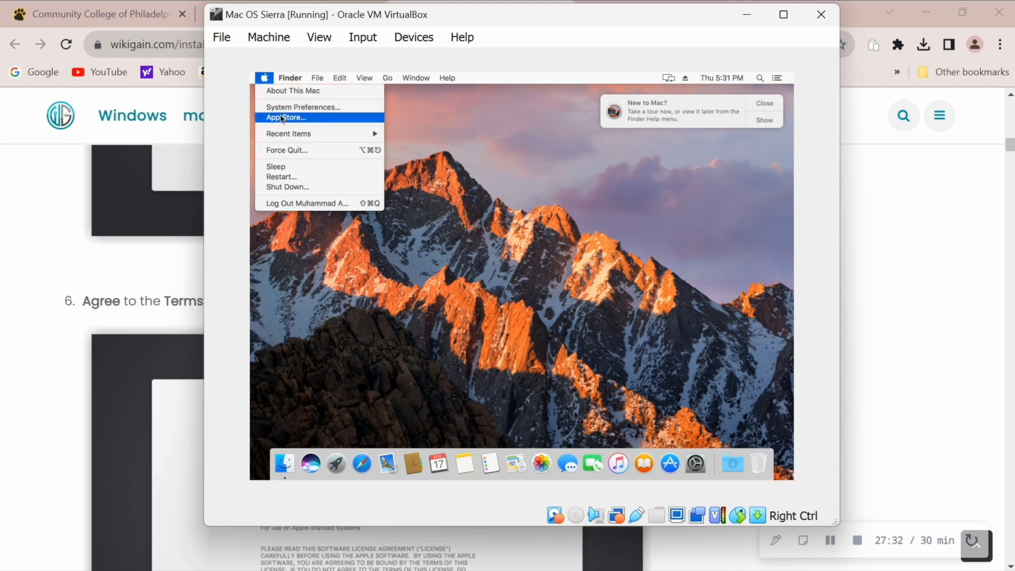
pyautogui.click(282, 94)
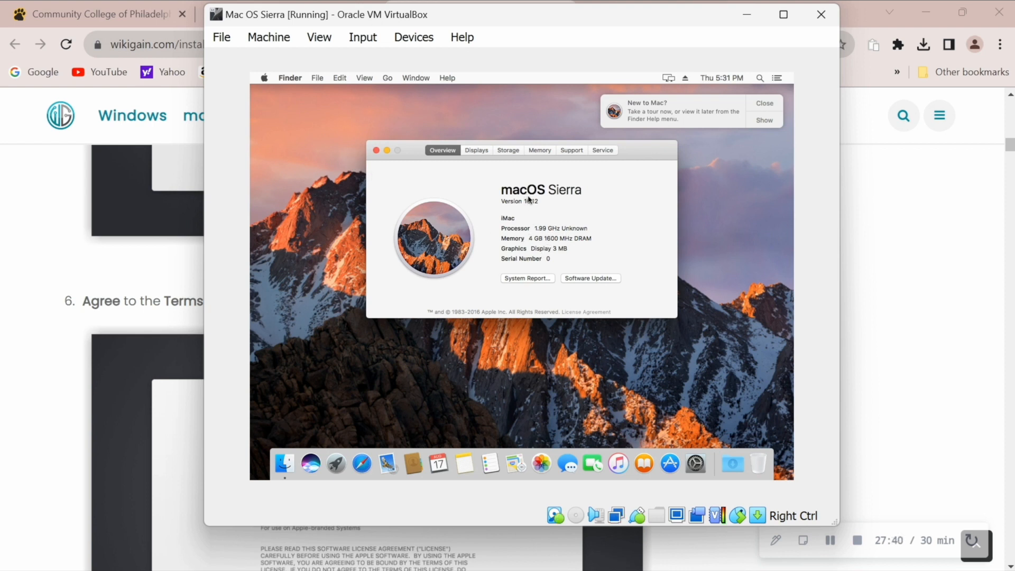
pyautogui.click(477, 150)
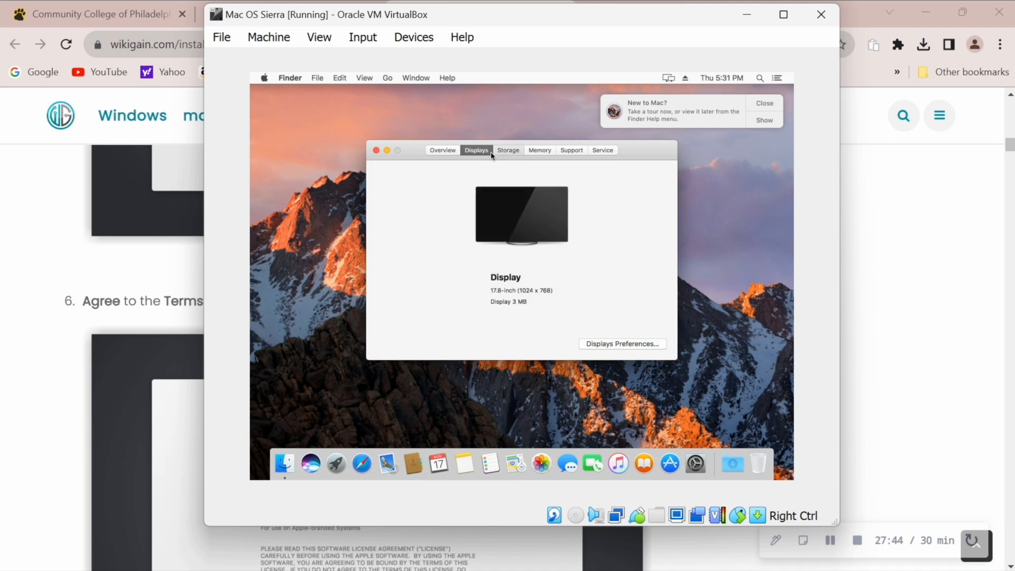
pyautogui.click(505, 150)
pyautogui.click(442, 150)
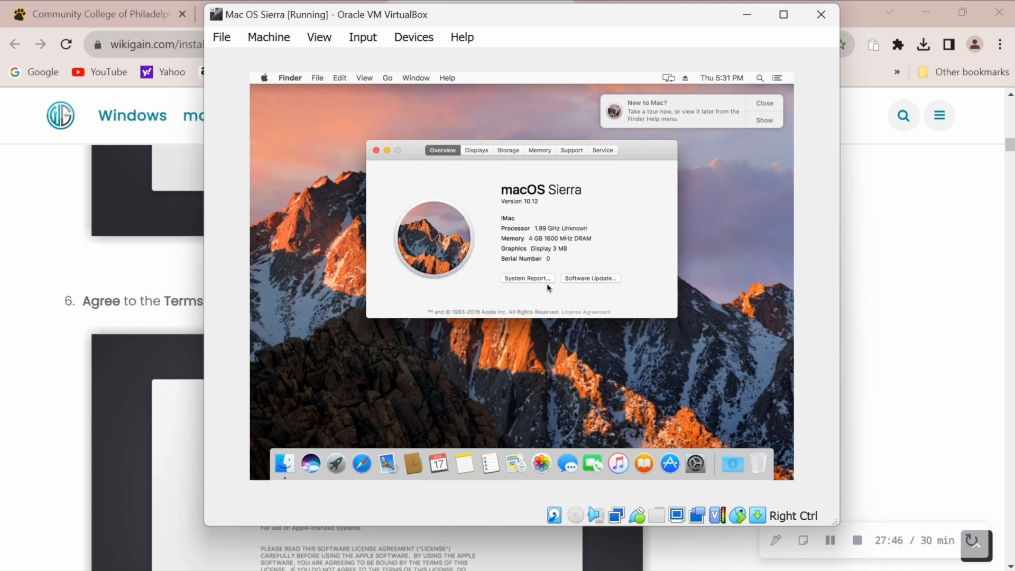
# Step: Open the full System Report, then close it and the About This Mac window
pyautogui.click(540, 278)
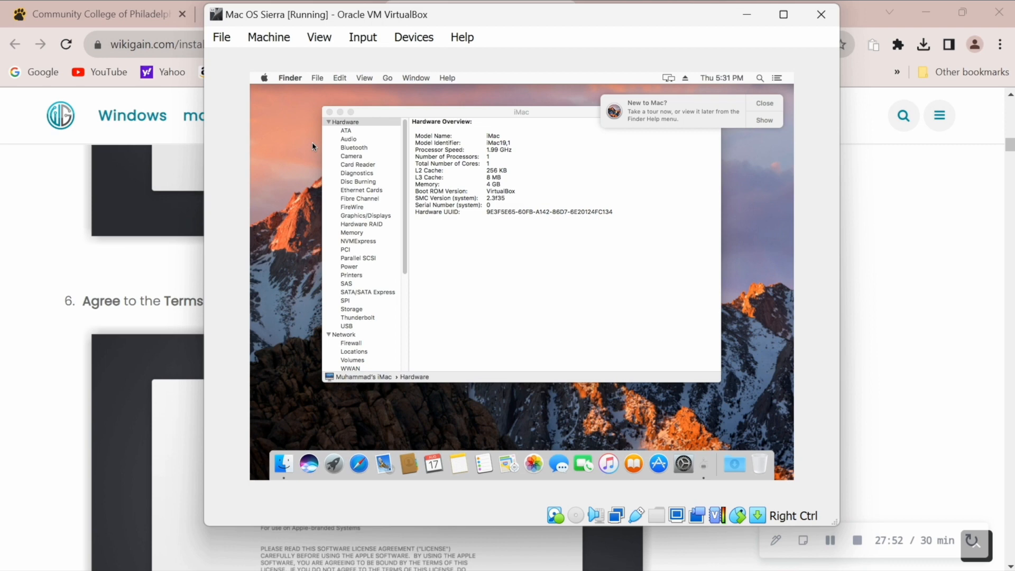
pyautogui.click(329, 112)
pyautogui.click(379, 156)
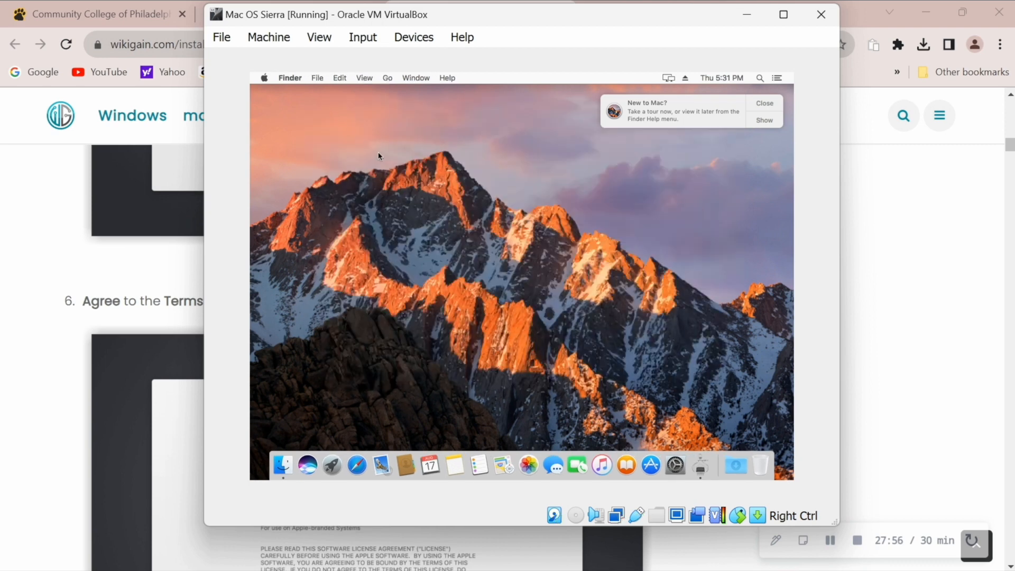
pyautogui.click(263, 77)
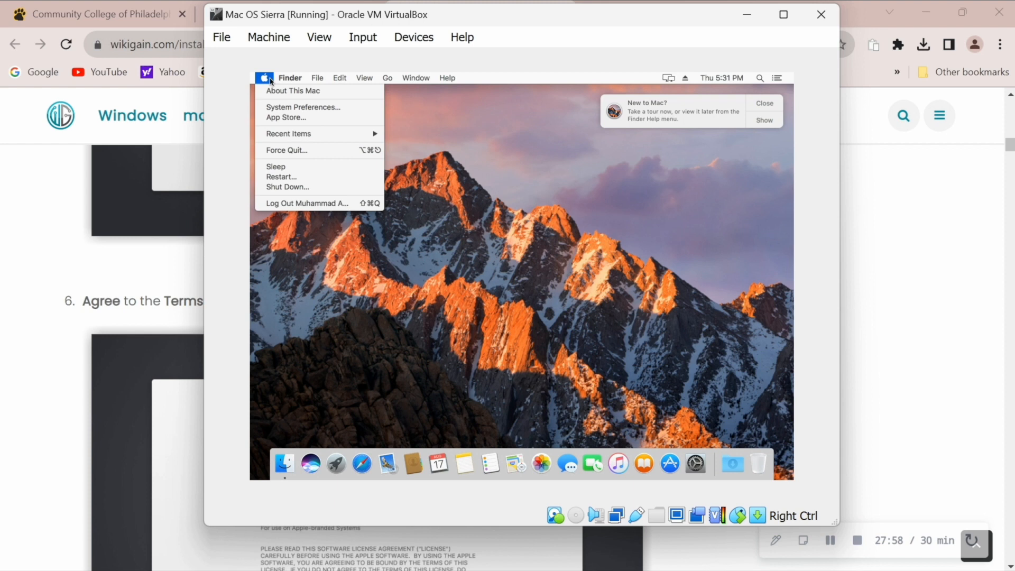
# Step: Unlock Users & Groups with the admin password, review Login Options, then close the preferences
pyautogui.click(325, 107)
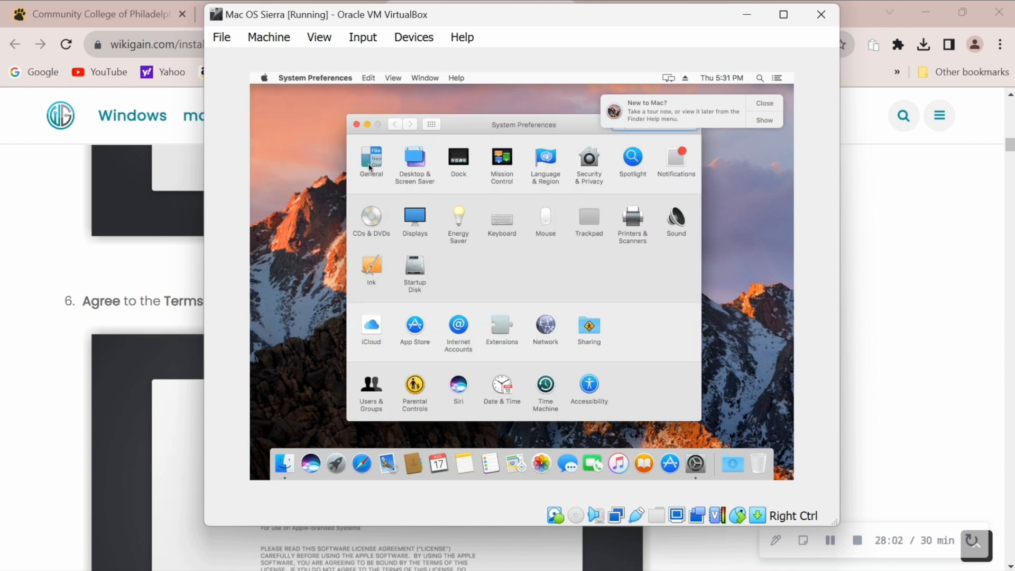
pyautogui.click(370, 386)
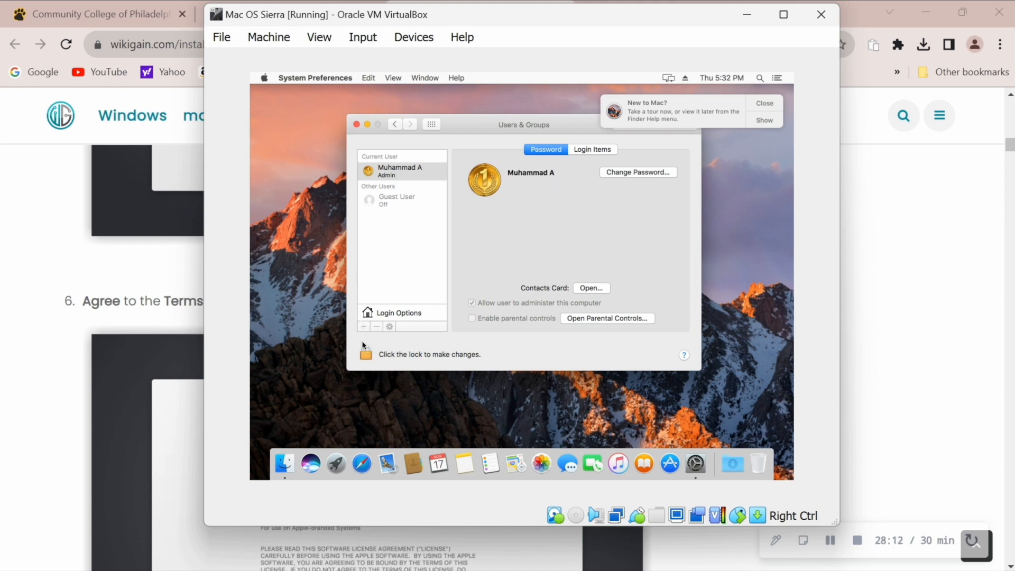
pyautogui.click(366, 354)
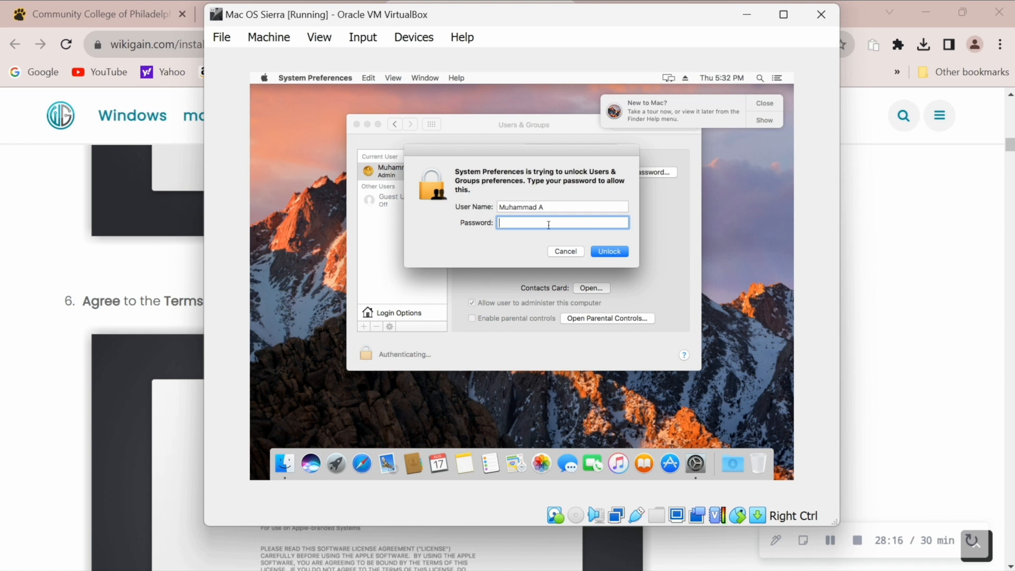
pyautogui.write('•••••••')
pyautogui.press('Return')
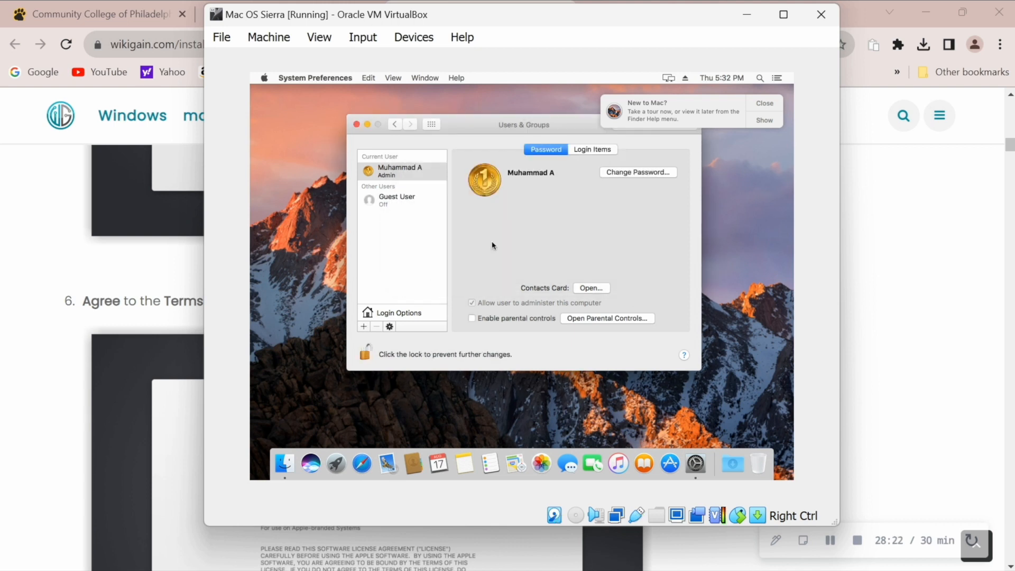
pyautogui.click(401, 316)
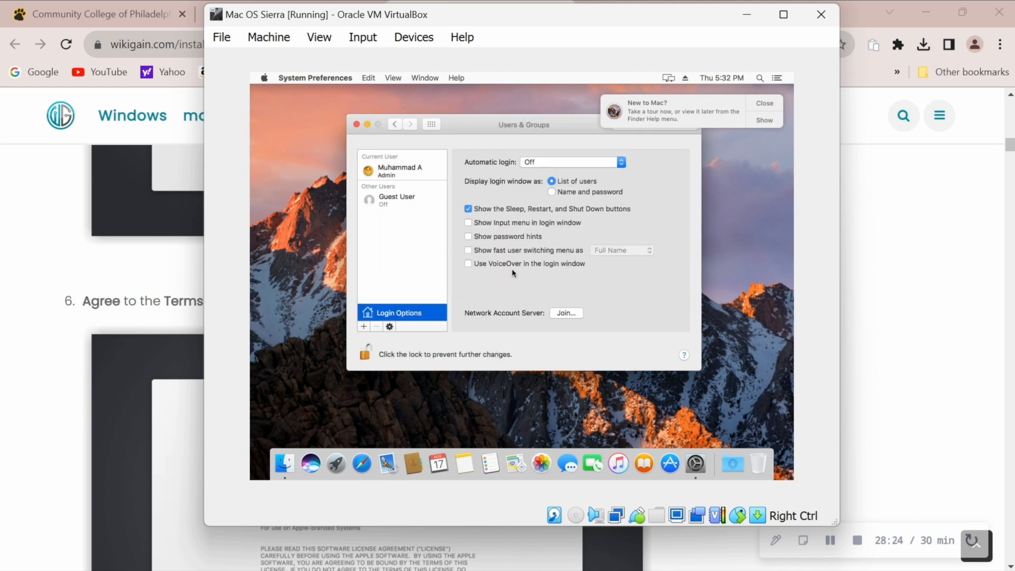
pyautogui.click(391, 327)
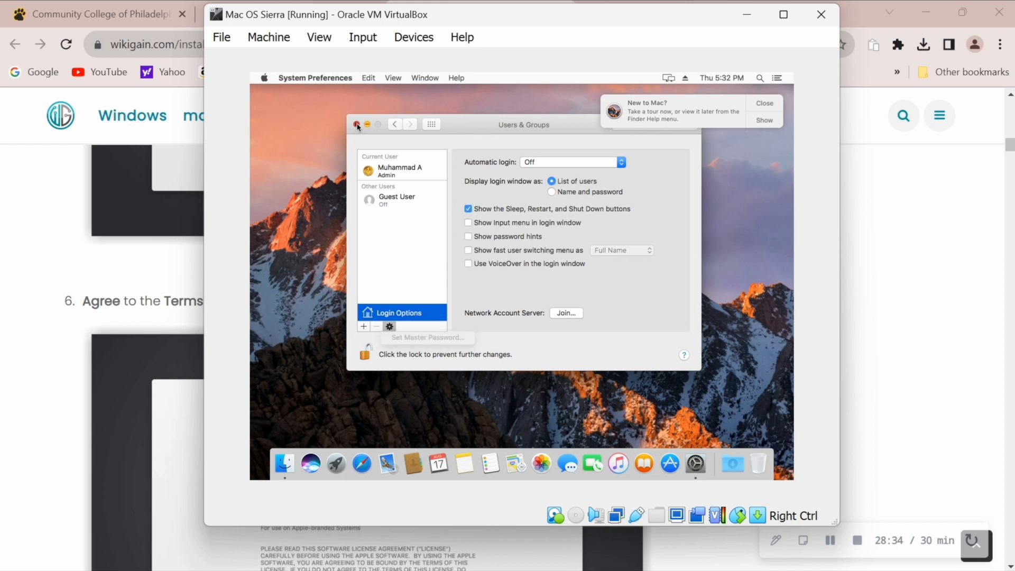
pyautogui.click(356, 124)
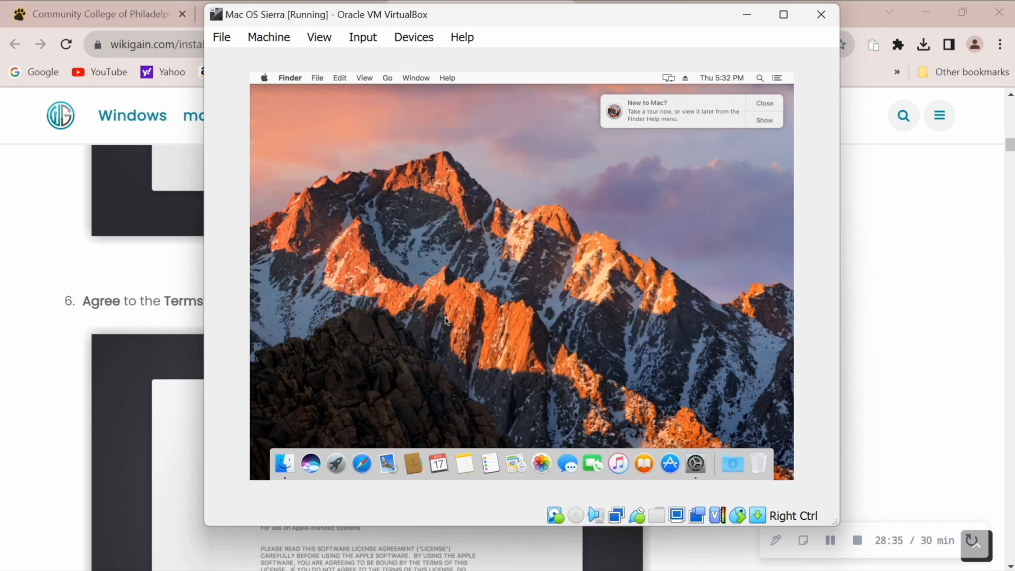
# Step: Open Notes, dismissing its welcome screen and declining the iCloud prompt
pyautogui.click(465, 464)
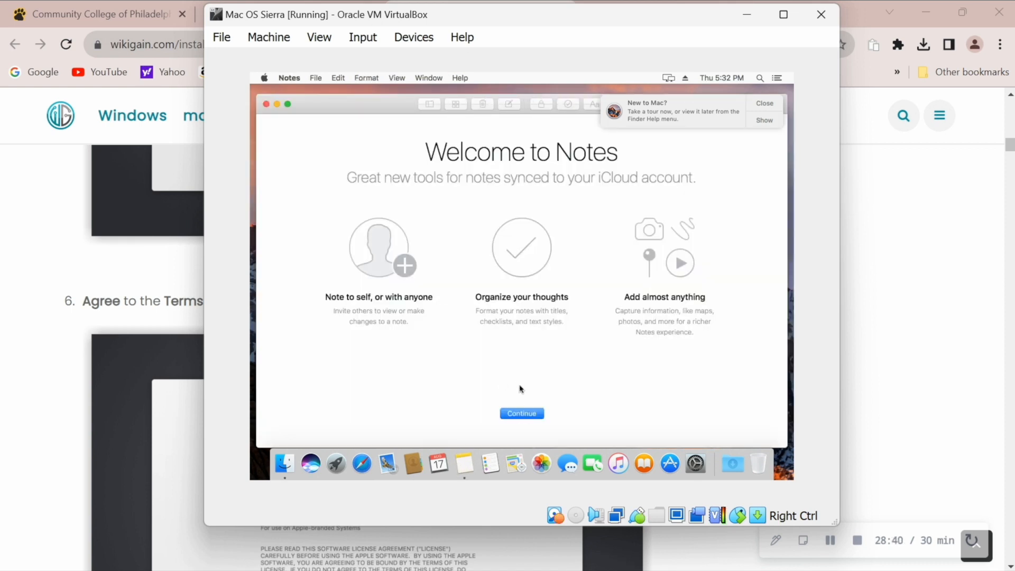
pyautogui.click(521, 415)
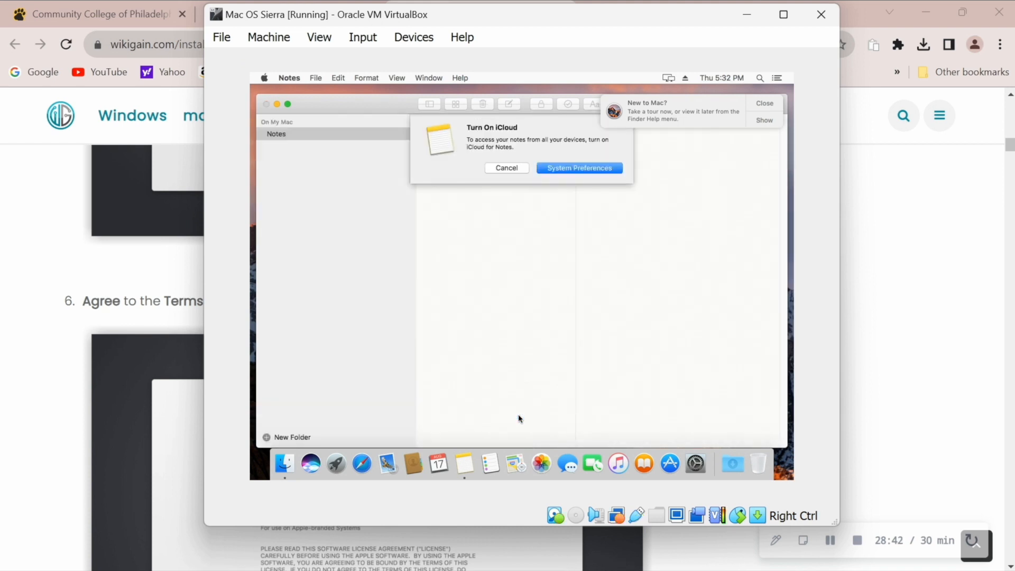
pyautogui.click(508, 168)
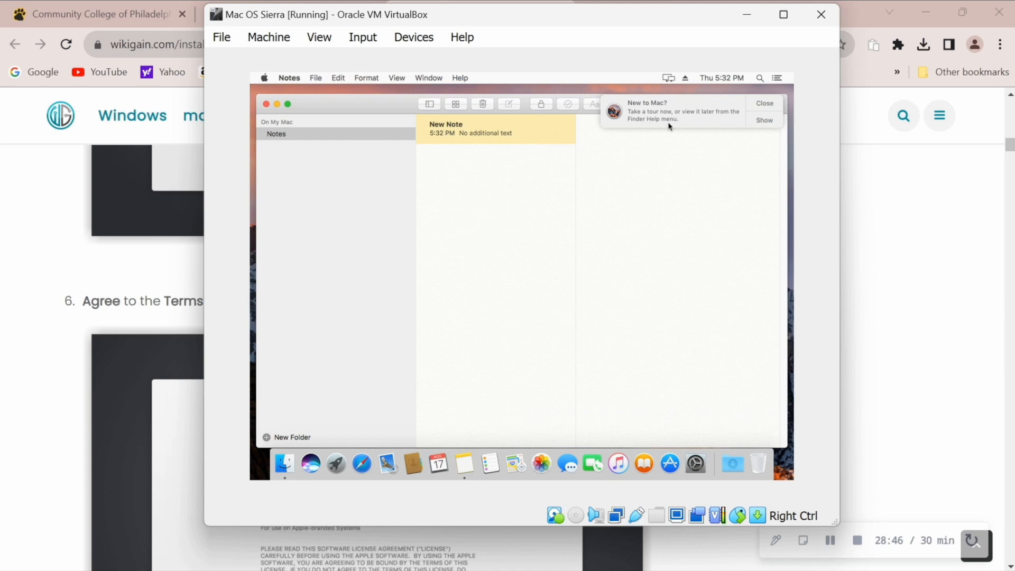
pyautogui.click(771, 120)
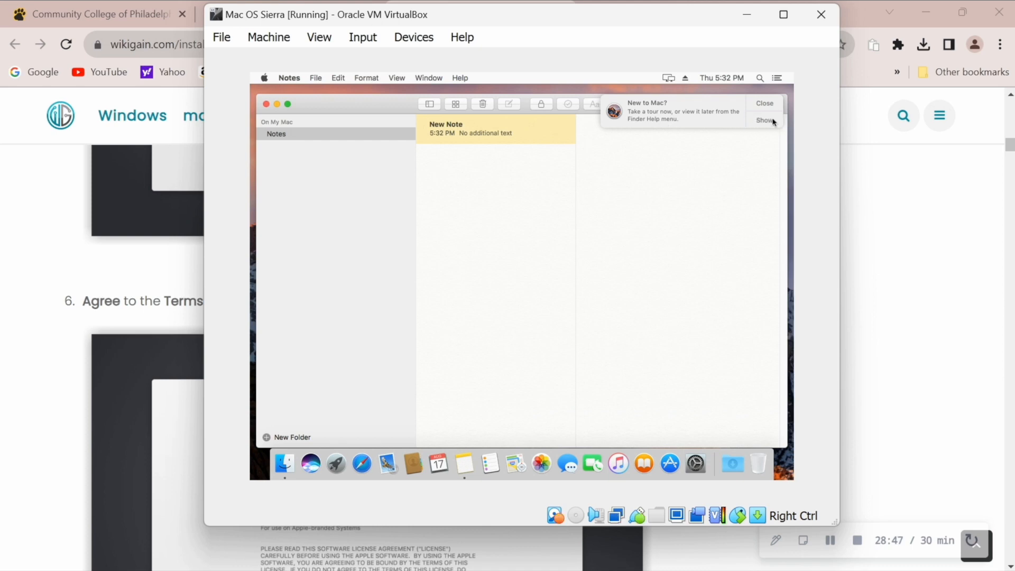
pyautogui.click(638, 139)
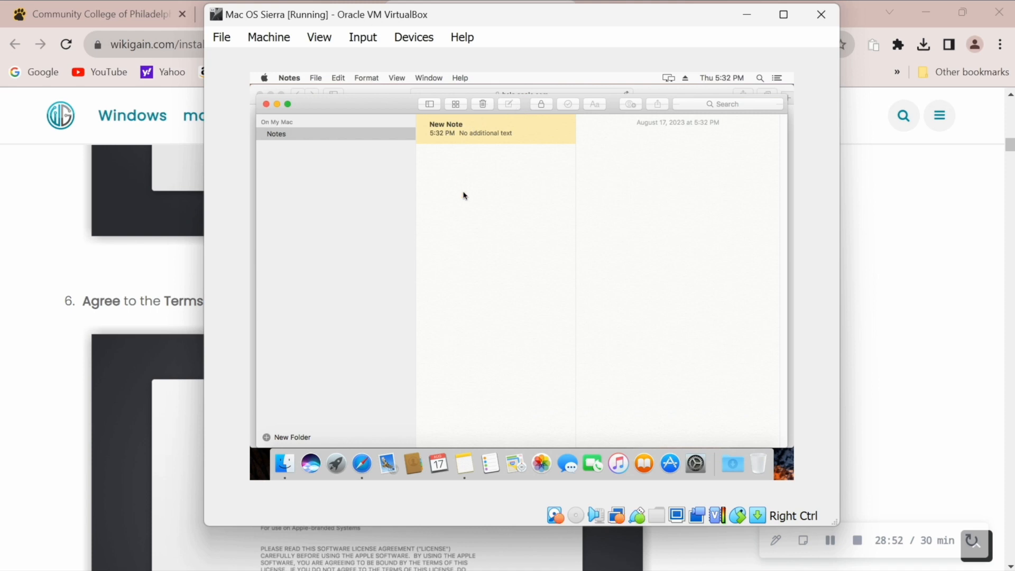
# Step: Type 'Got Mac OS on Windows as a VM' into a new note
pyautogui.click(461, 139)
pyautogui.click(606, 166)
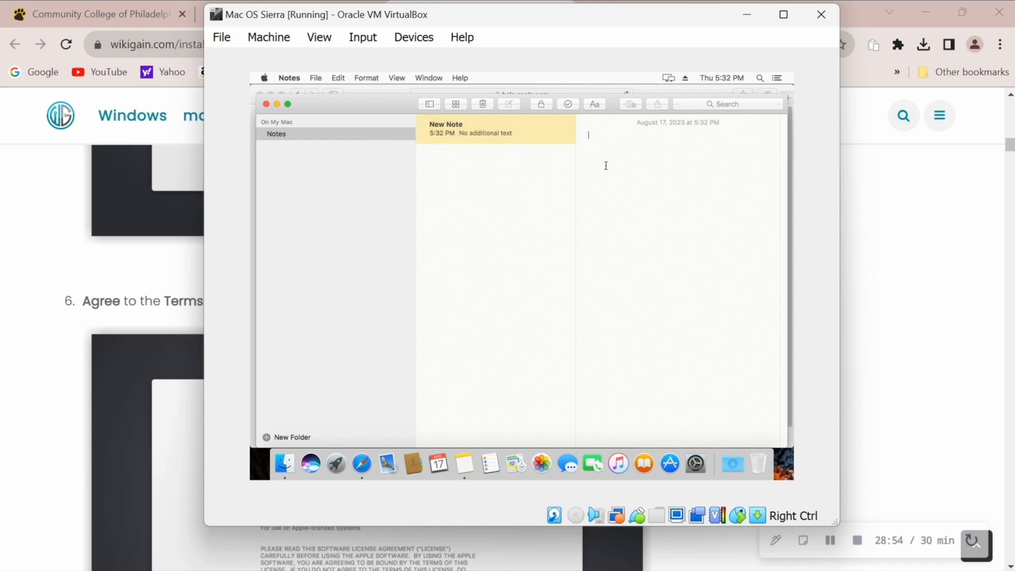
pyautogui.write('G')
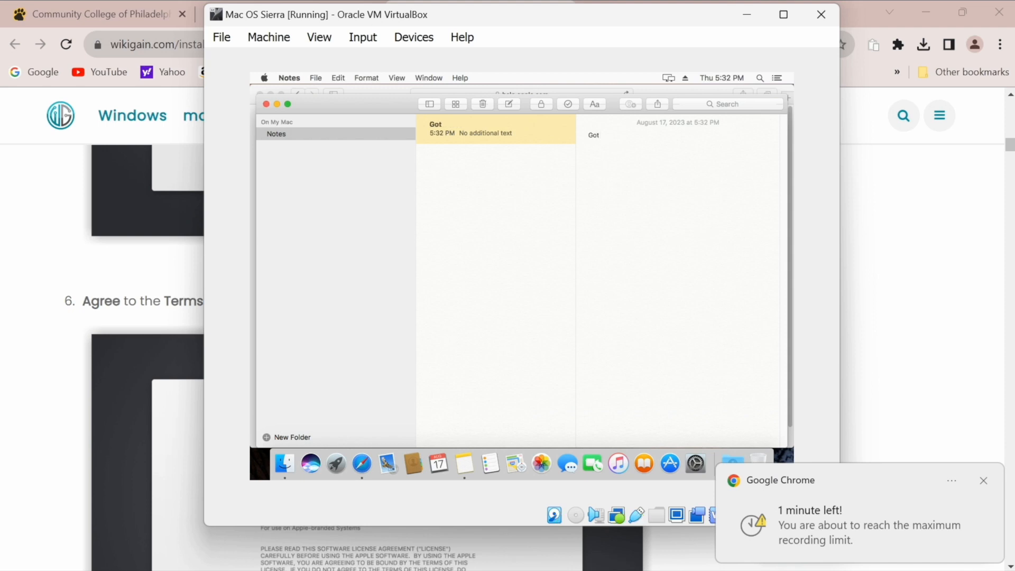
pyautogui.write('ot')
pyautogui.click(984, 483)
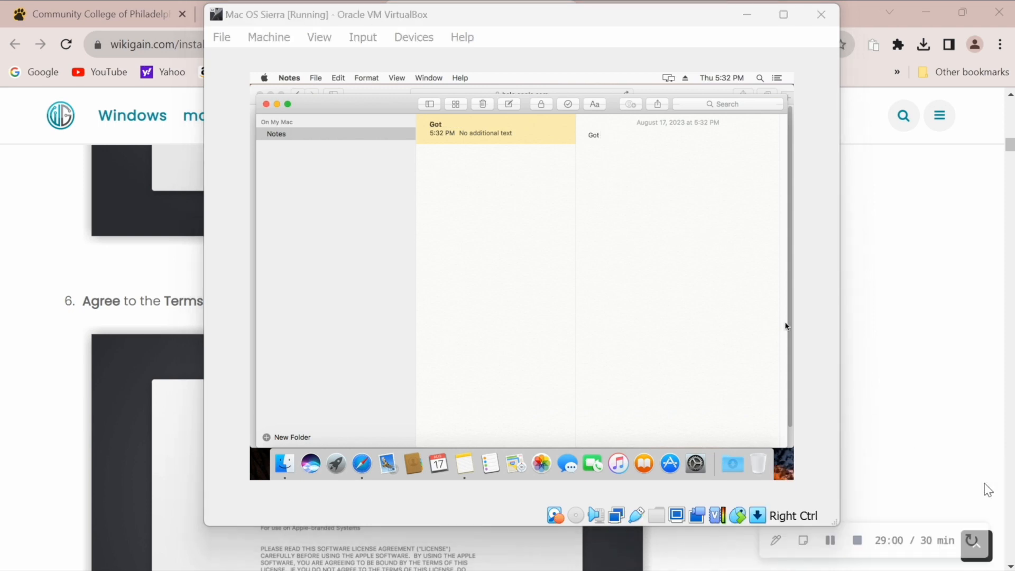
pyautogui.write('Ma')
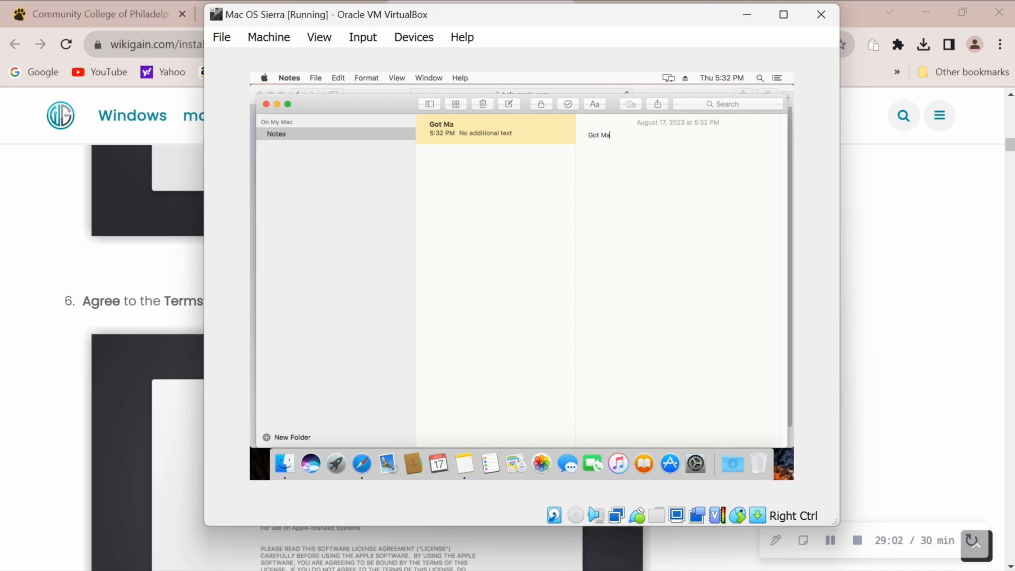
pyautogui.write('c OS on Windows as')
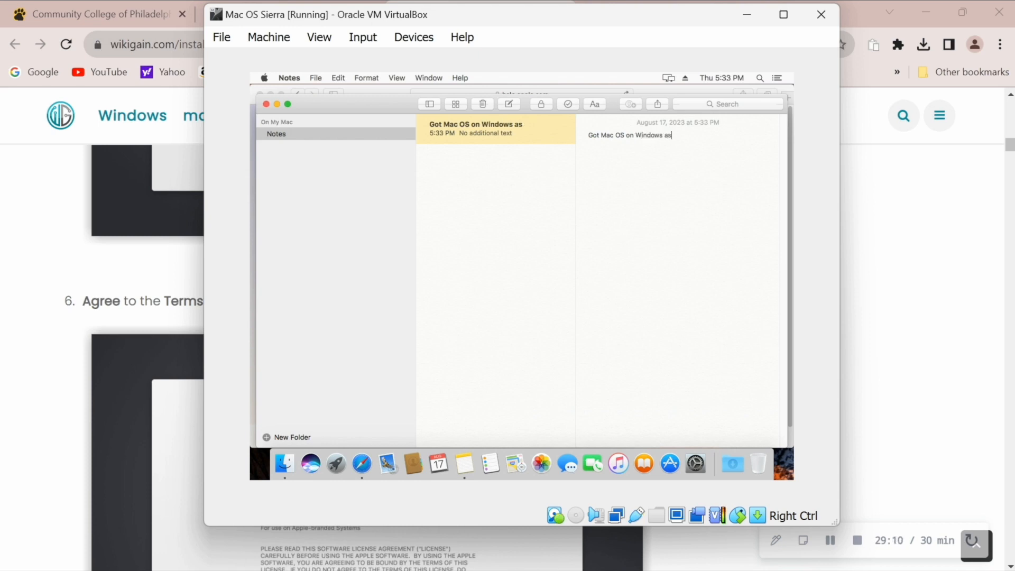
pyautogui.write(' a VM')
pyautogui.moveTo(713, 140); pyautogui.dragTo(583, 133)
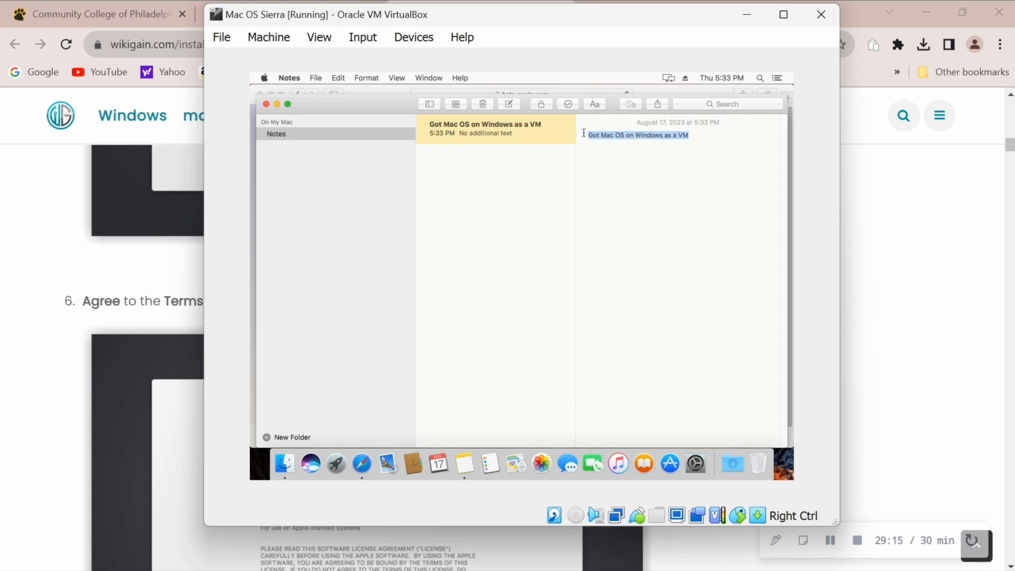
# Step: Close the Notes window and the Safari help window
pyautogui.click(265, 104)
pyautogui.click(259, 94)
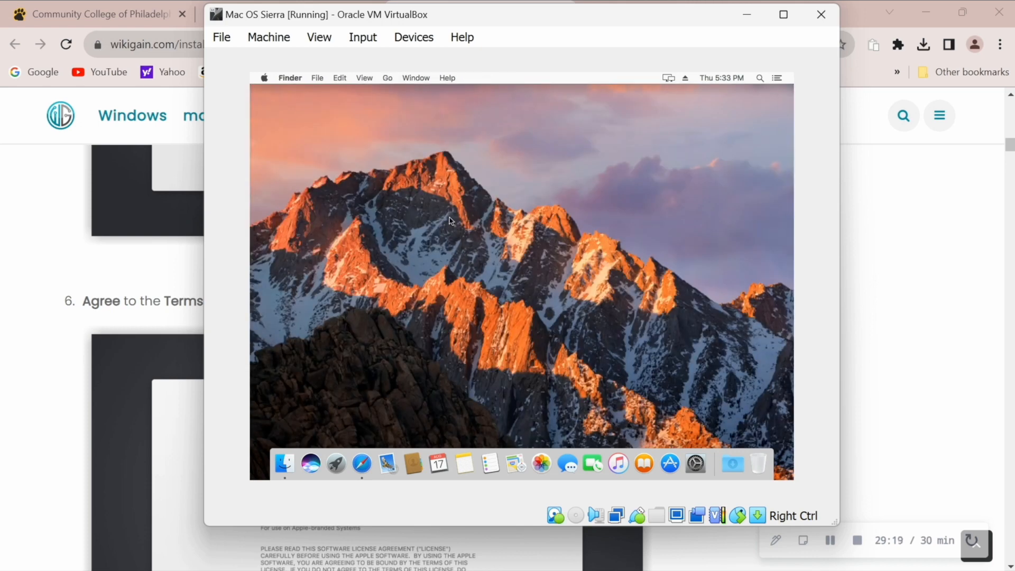
pyautogui.moveTo(396, 195); pyautogui.dragTo(615, 333)
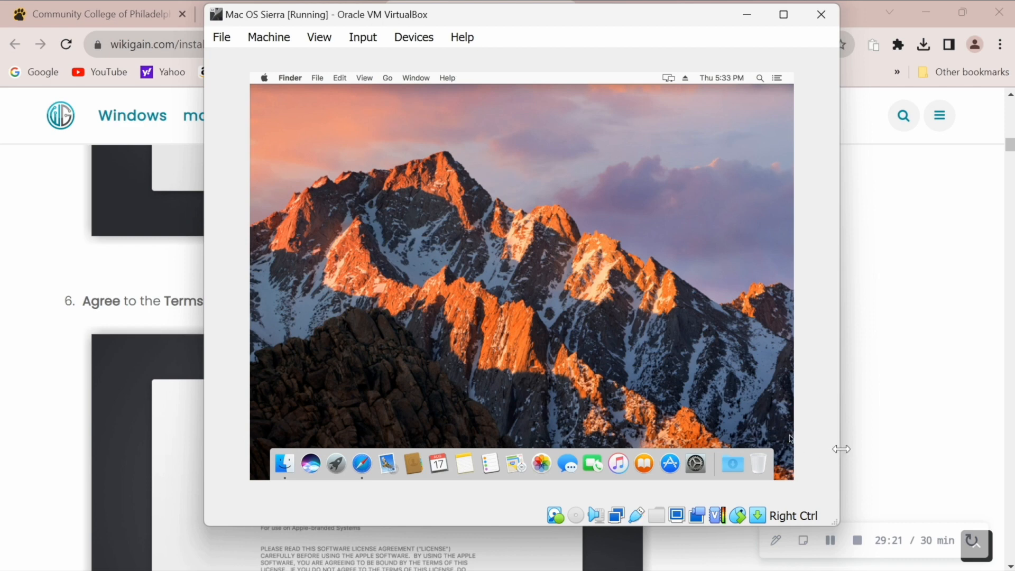